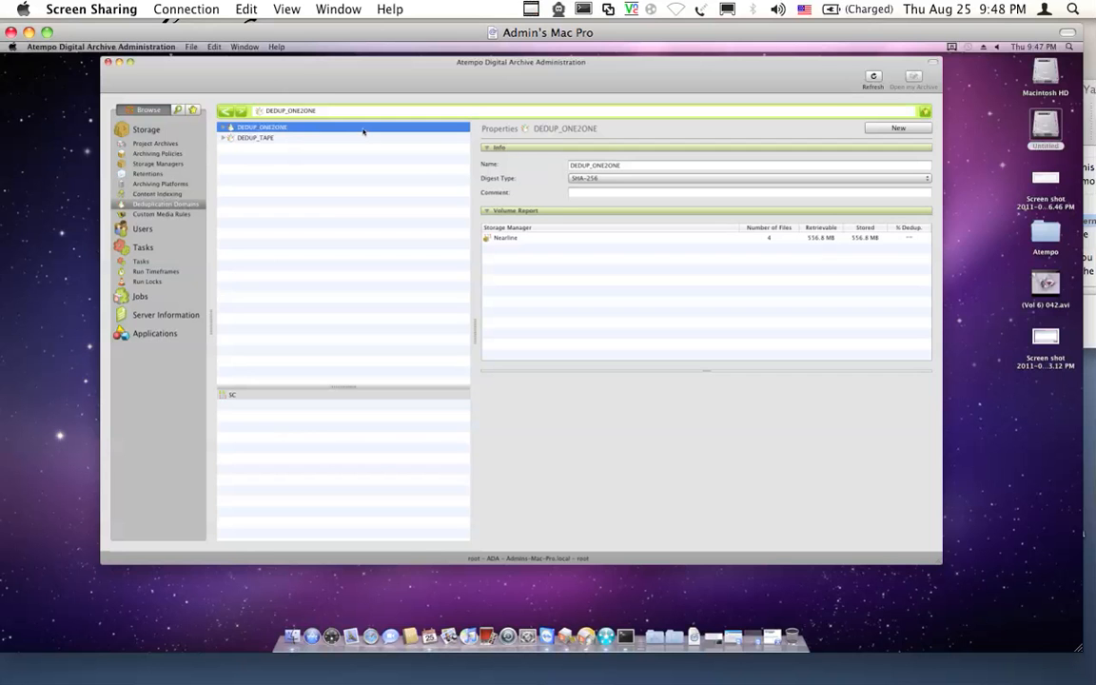
- Review the DEDUP_TAPE deduplication domain and the advanced settings of the Admins-Mac-Pro.local archiving platform
{"action": "left_click", "coordinate": [271, 140]}
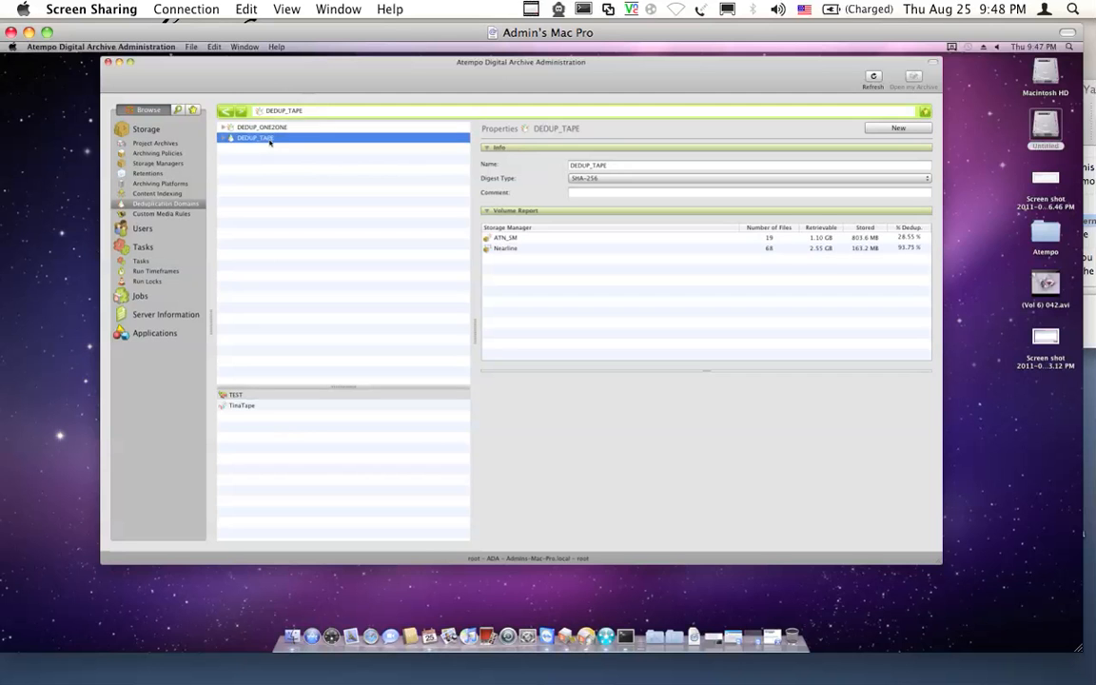
{"action": "left_click", "coordinate": [178, 186]}
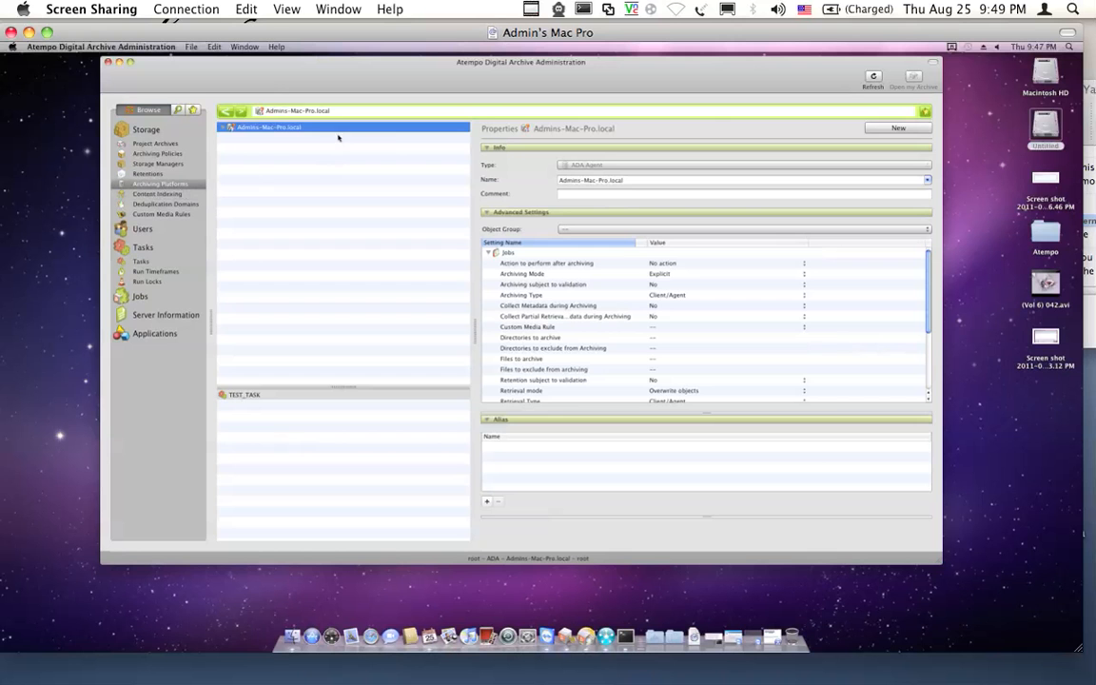
{"action": "scroll", "coordinate": [607, 289], "scroll_direction": "down", "scroll_amount": 3}
{"action": "scroll", "coordinate": [606, 289], "scroll_direction": "up", "scroll_amount": 3}
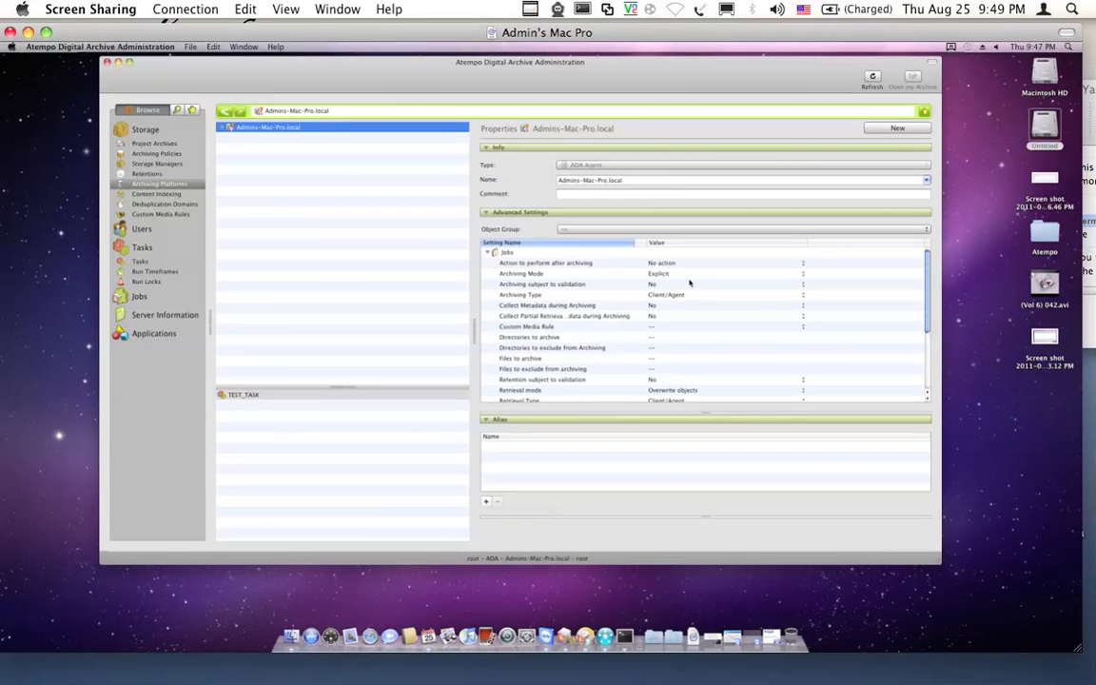
{"action": "scroll", "coordinate": [689, 283], "scroll_direction": "down", "scroll_amount": 2}
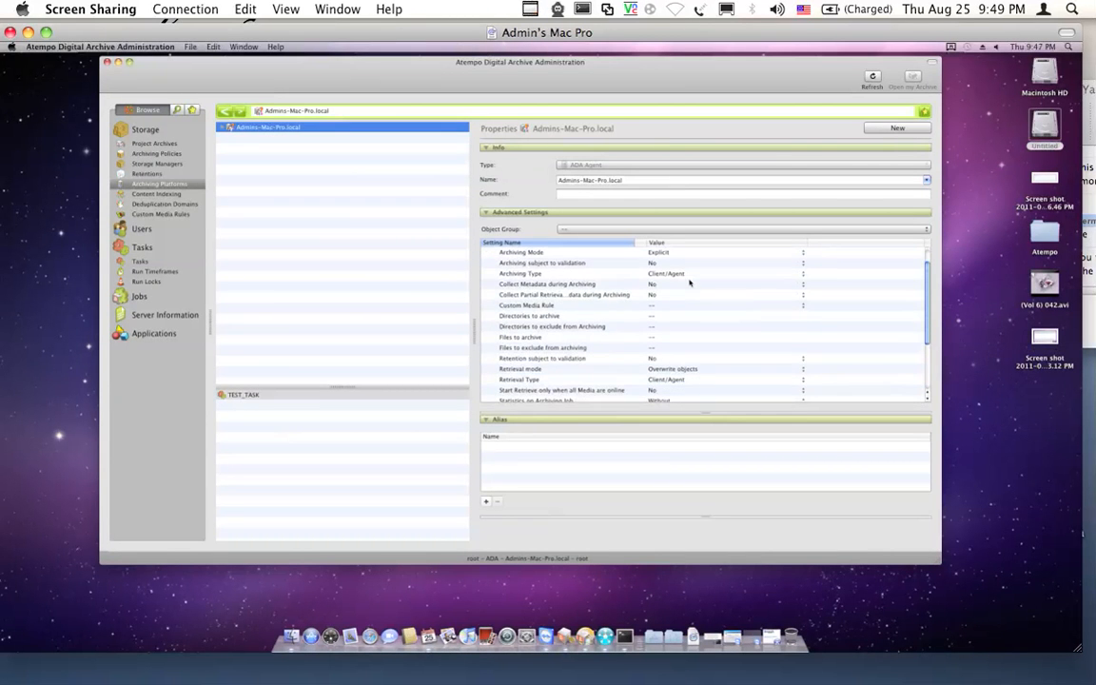
{"action": "scroll", "coordinate": [690, 283], "scroll_direction": "down", "scroll_amount": 2}
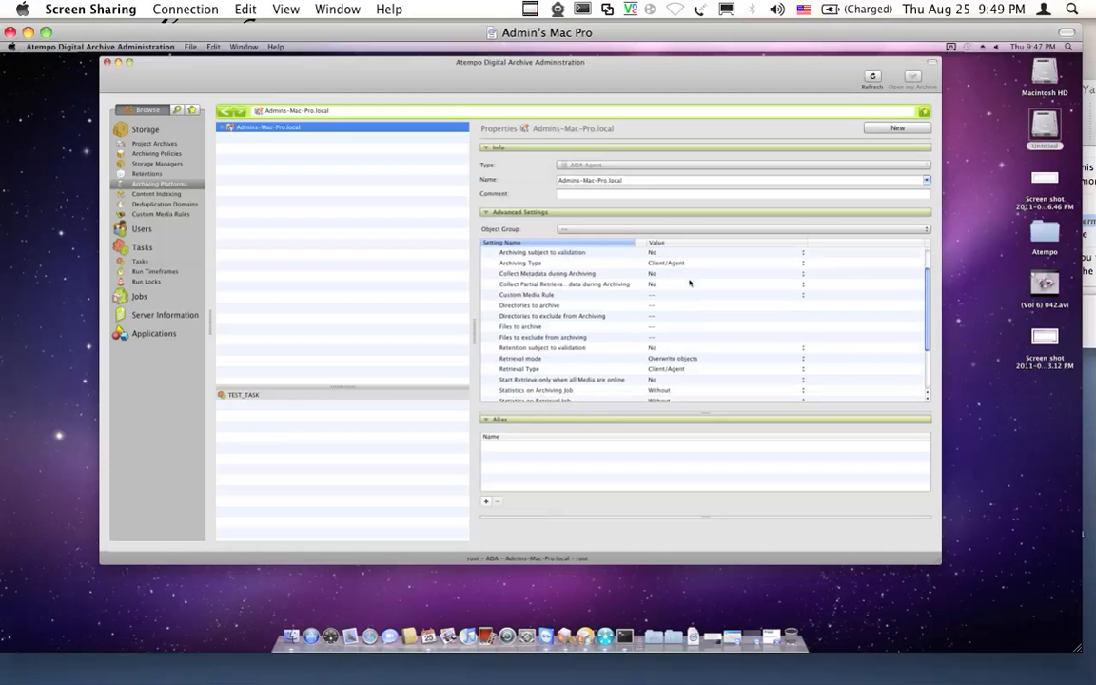
{"action": "scroll", "coordinate": [690, 282], "scroll_direction": "down", "scroll_amount": 2}
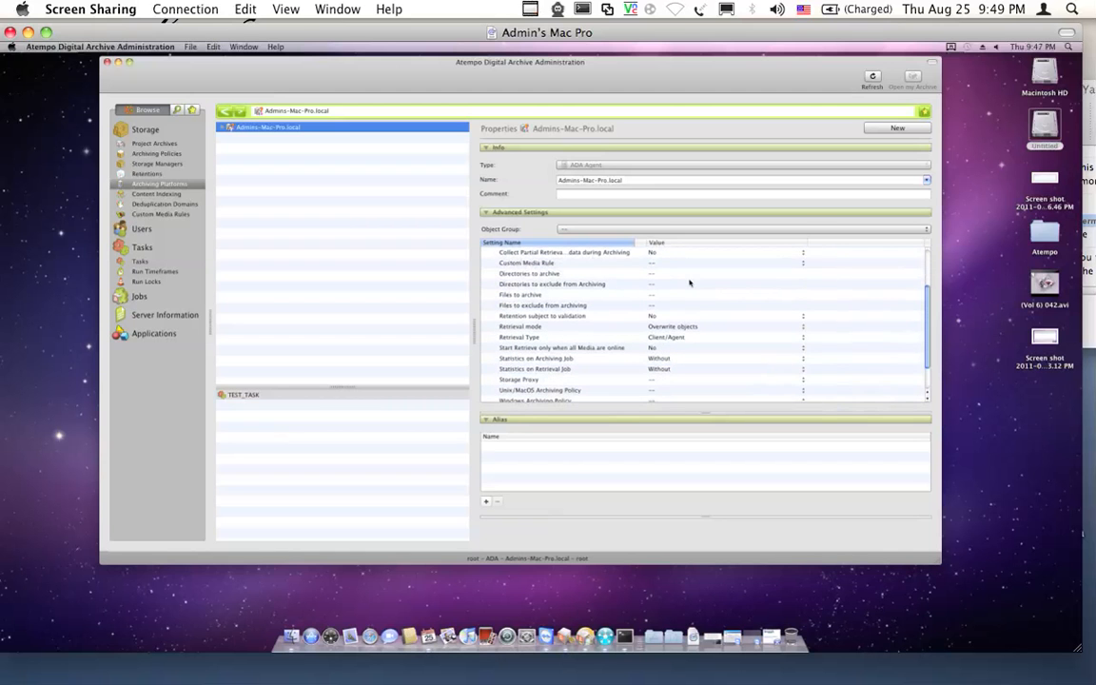
{"action": "scroll", "coordinate": [690, 282], "scroll_direction": "down", "scroll_amount": 1}
{"action": "scroll", "coordinate": [690, 283], "scroll_direction": "down", "scroll_amount": 2}
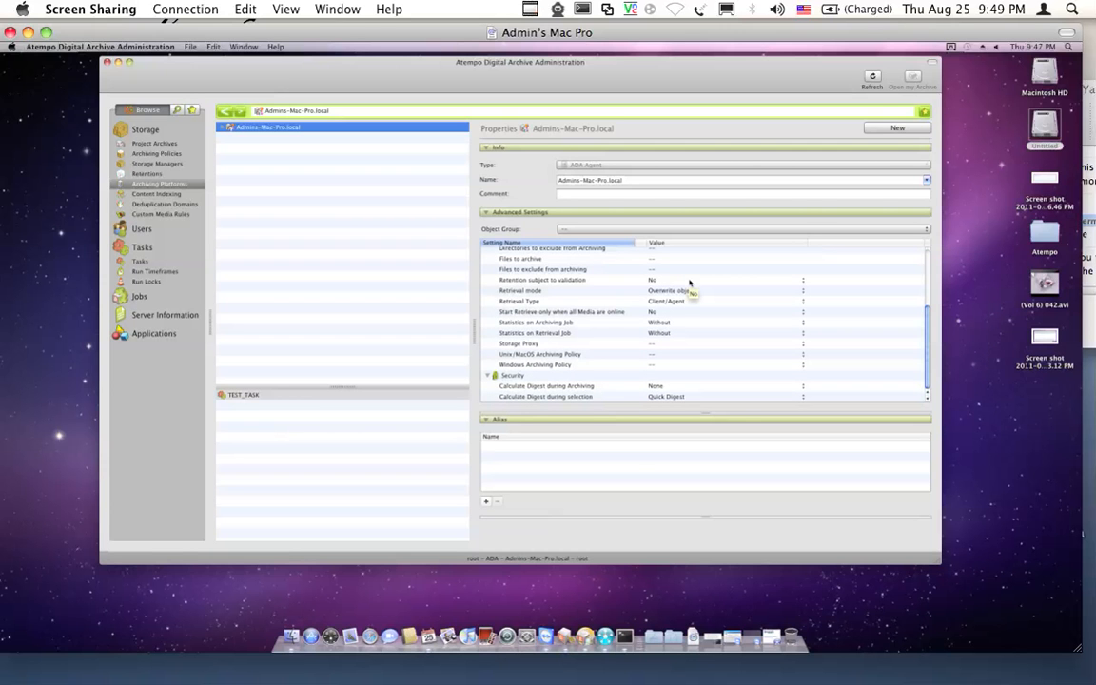
{"action": "scroll", "coordinate": [690, 283], "scroll_direction": "up", "scroll_amount": 5}
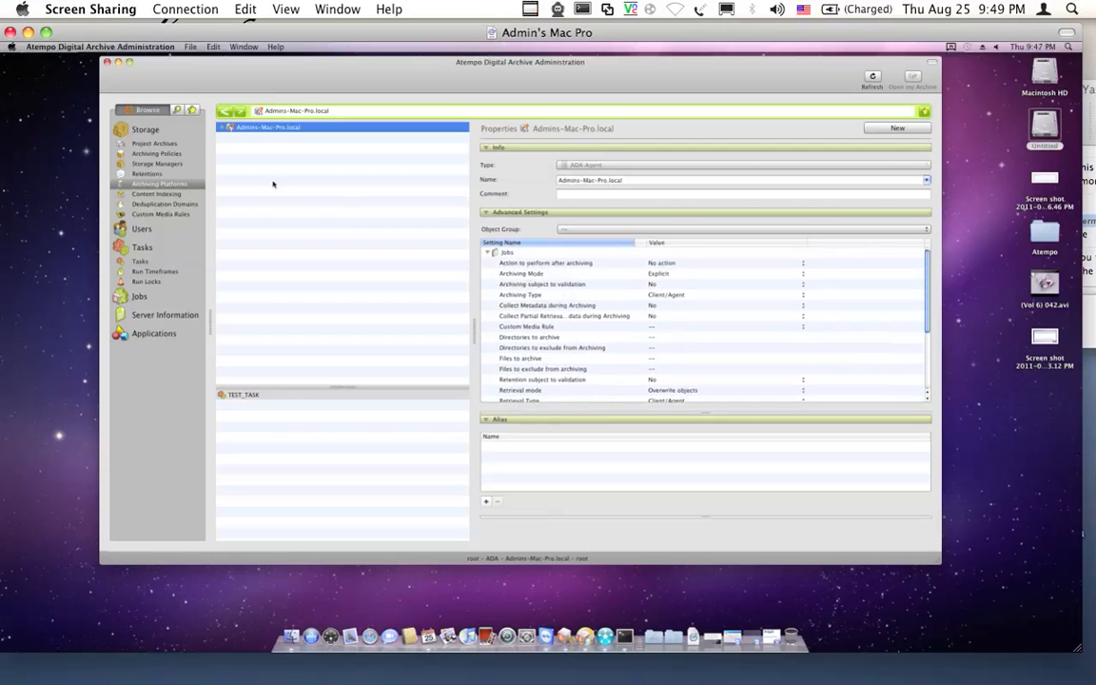
- Compare the value settings of the ForNearline and Retention entries among the retentions
{"action": "left_click", "coordinate": [150, 176]}
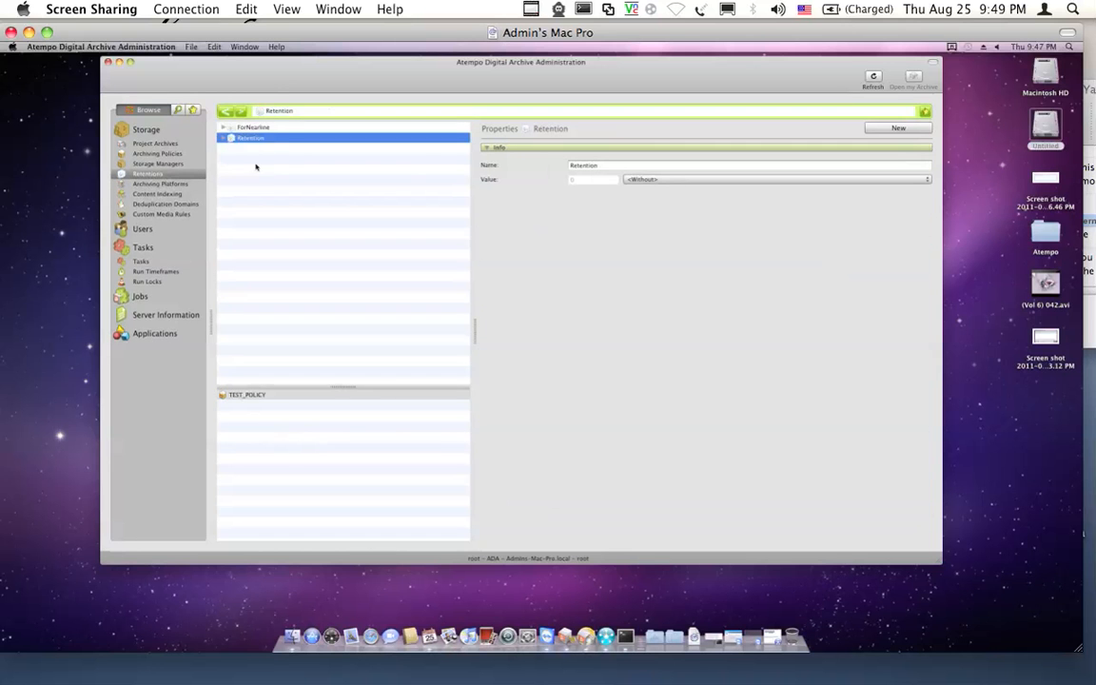
{"action": "left_click", "coordinate": [270, 128]}
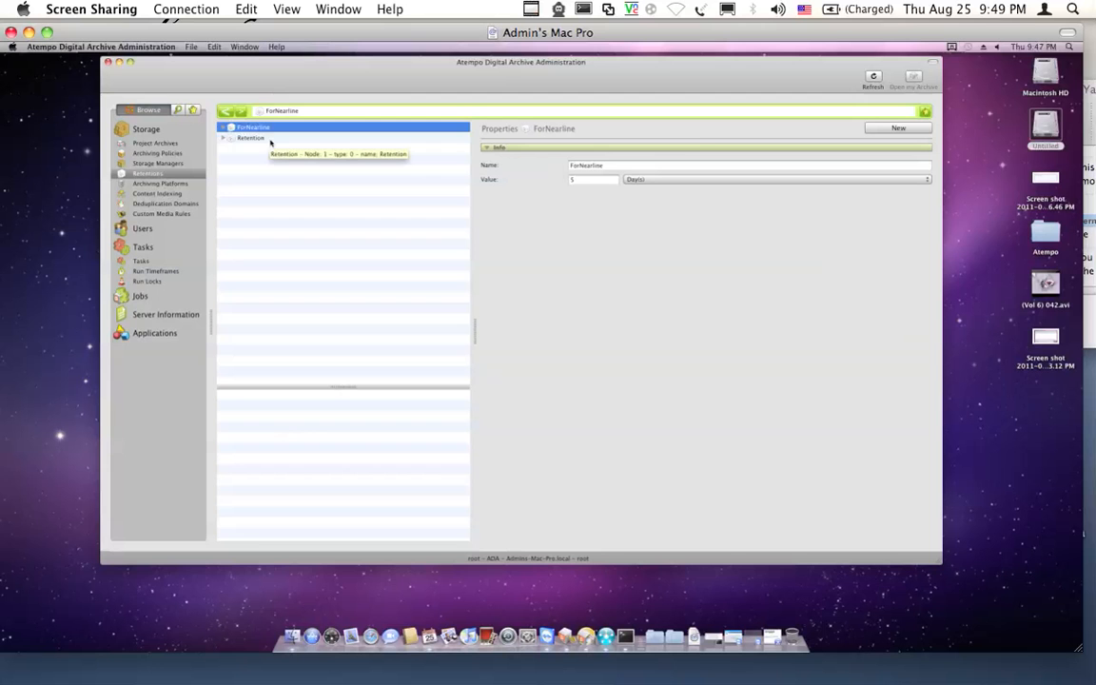
{"action": "left_click", "coordinate": [270, 140]}
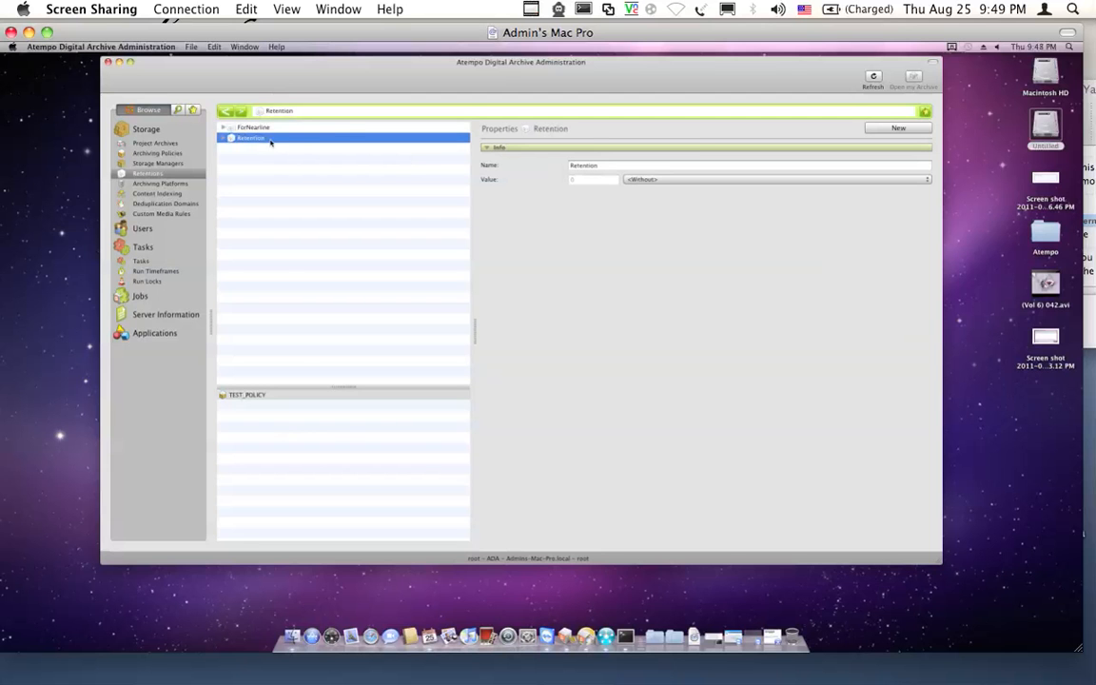
{"action": "left_click", "coordinate": [333, 128]}
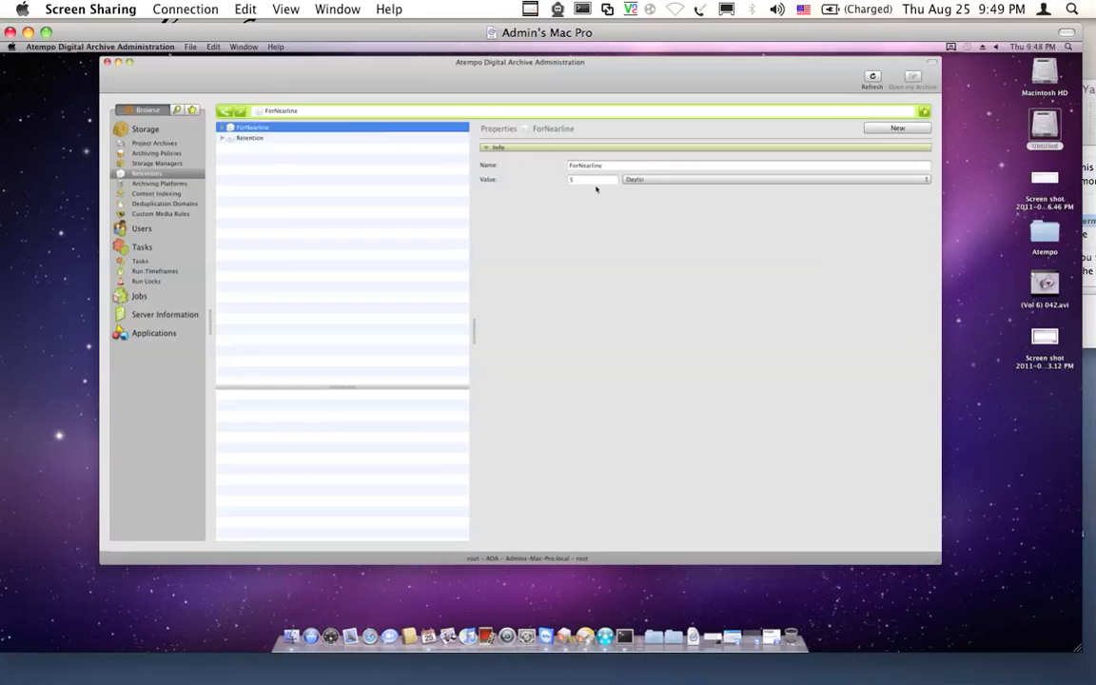
{"action": "left_click", "coordinate": [235, 140]}
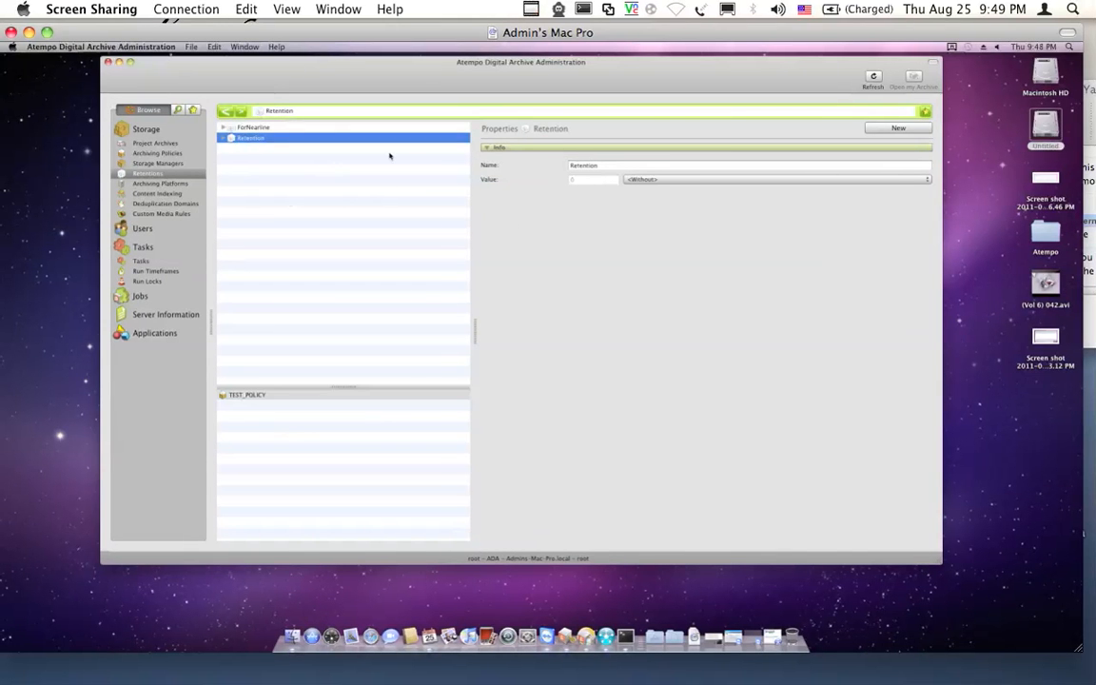
- Review the Nearline storage manager's configuration and volume report, and the properties of its SC container
{"action": "left_click", "coordinate": [178, 165]}
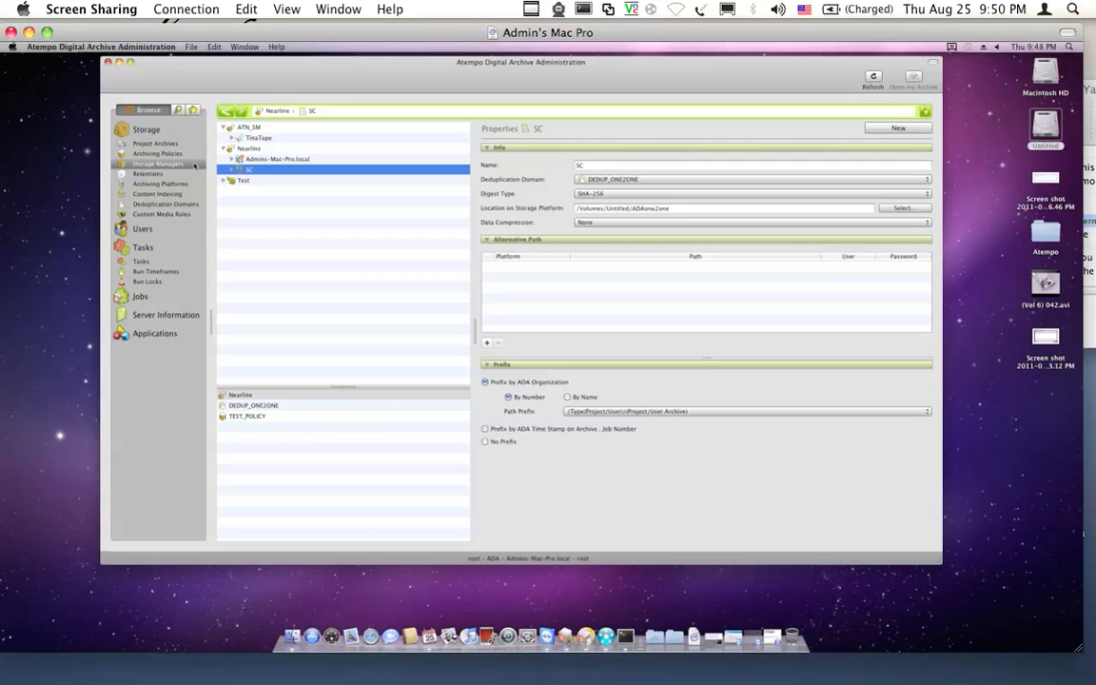
{"action": "left_click", "coordinate": [250, 148]}
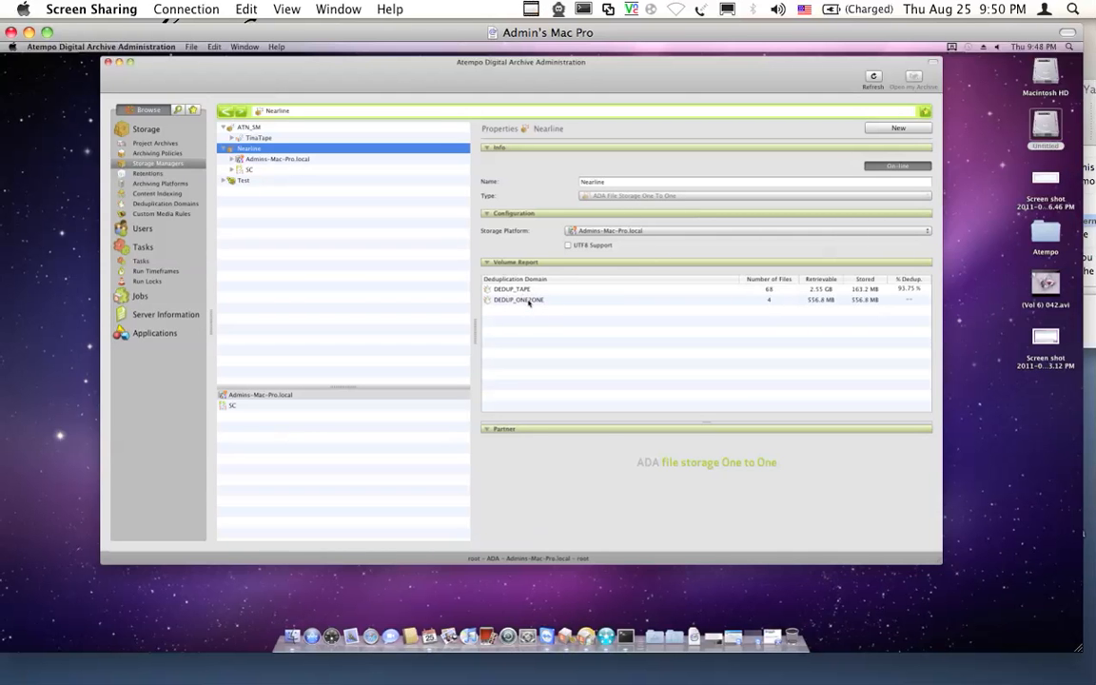
{"action": "mouse_move", "coordinate": [528, 302]}
{"action": "left_click", "coordinate": [247, 170]}
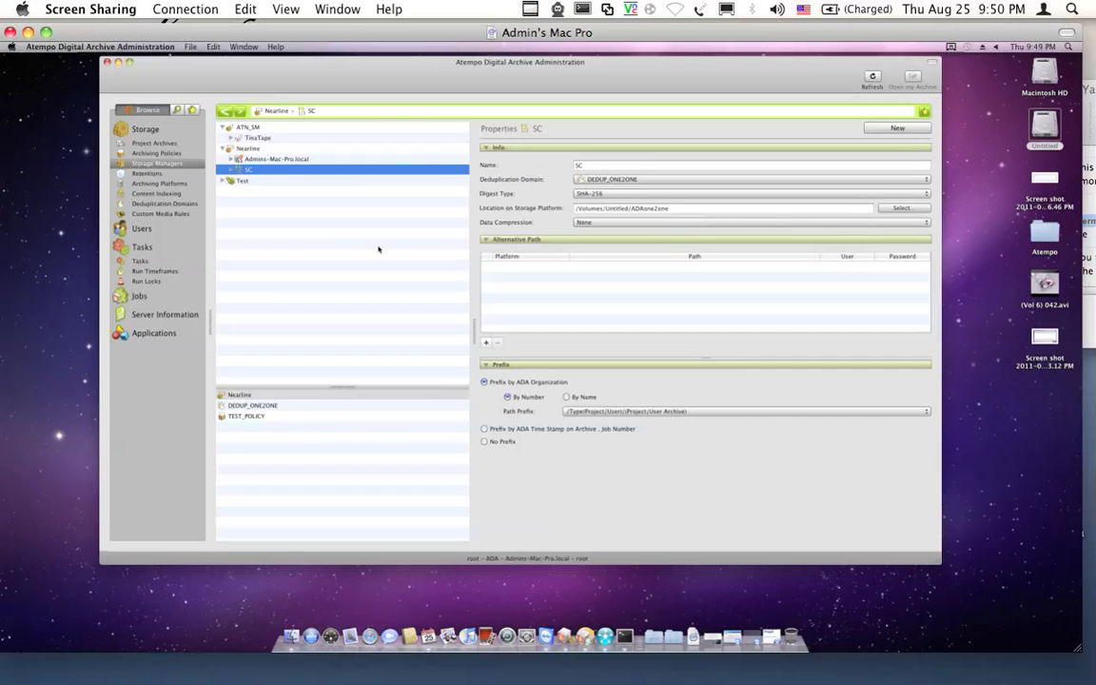
- Review the ATN_SM storage manager's configuration and the deduplication domain and media pools of its TinaTape container
{"action": "left_click", "coordinate": [251, 128]}
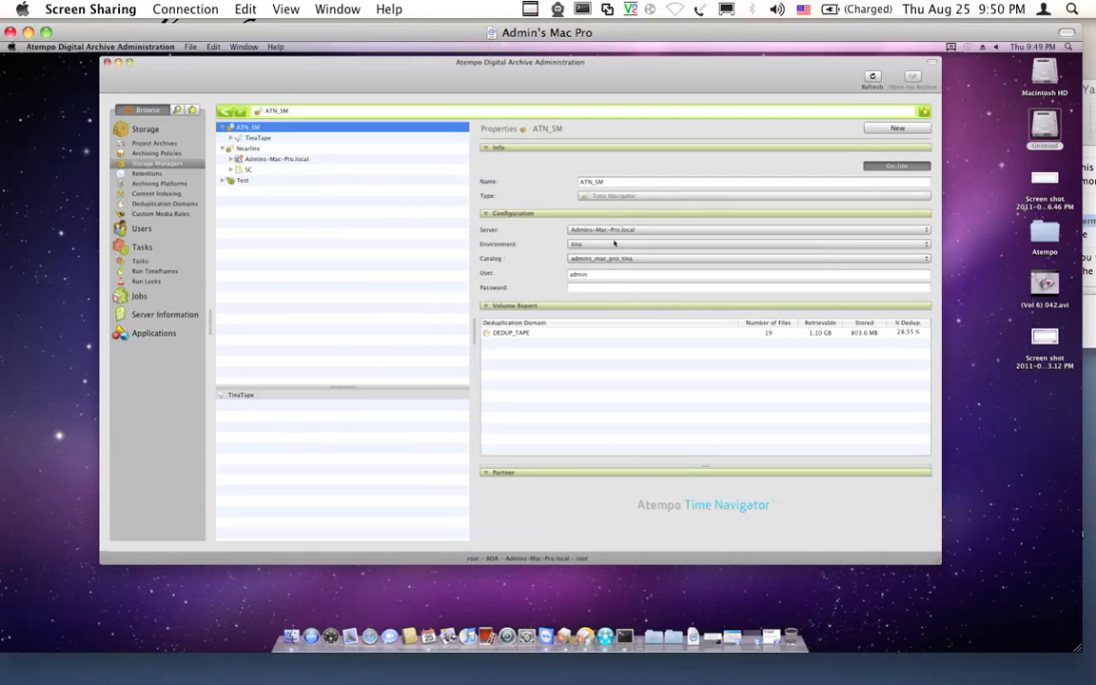
{"action": "left_click", "coordinate": [231, 139]}
{"action": "left_click", "coordinate": [260, 139]}
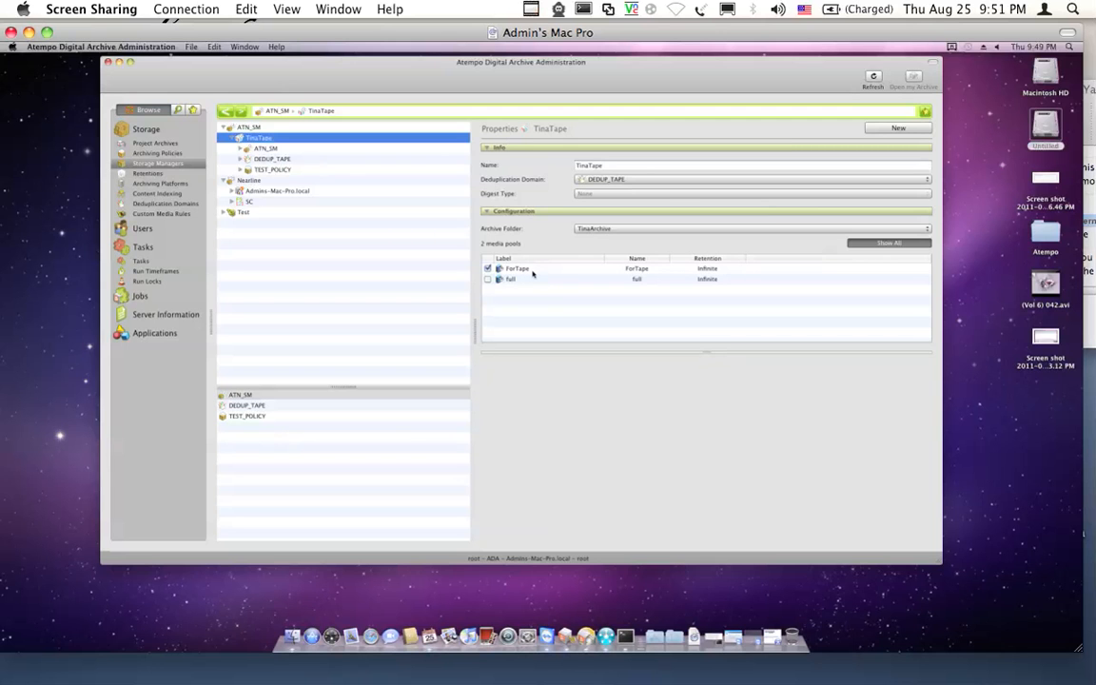
- Review the retention and storage manager containers assigned to the TEST_POLICY archiving policy
{"action": "left_click", "coordinate": [158, 153]}
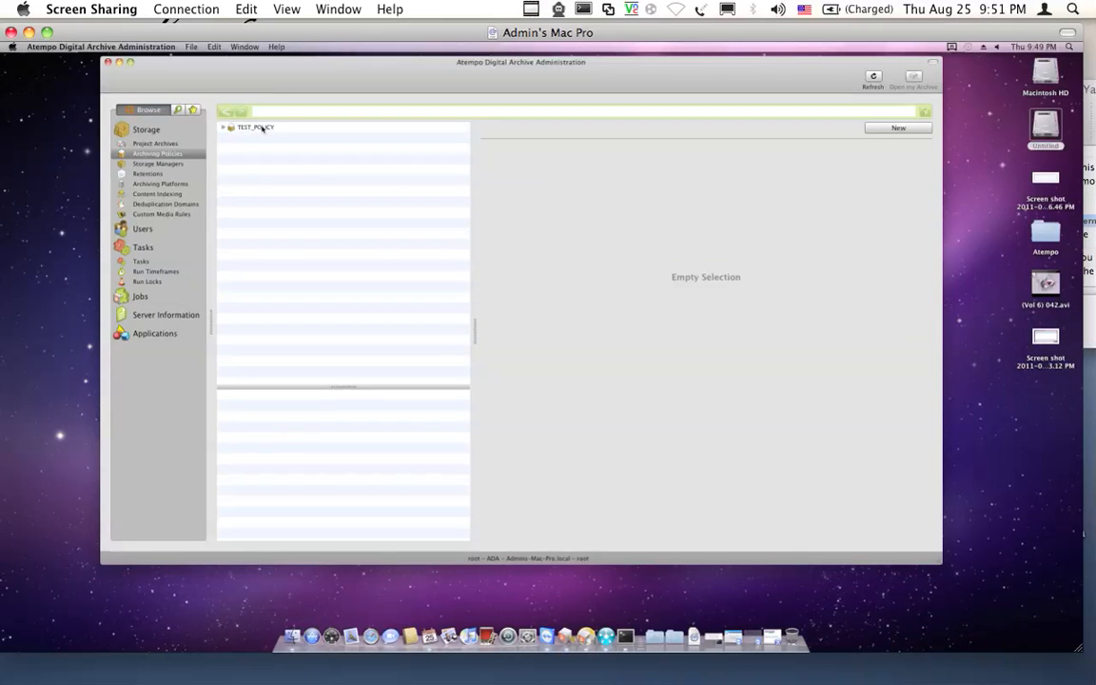
{"action": "left_click", "coordinate": [259, 128]}
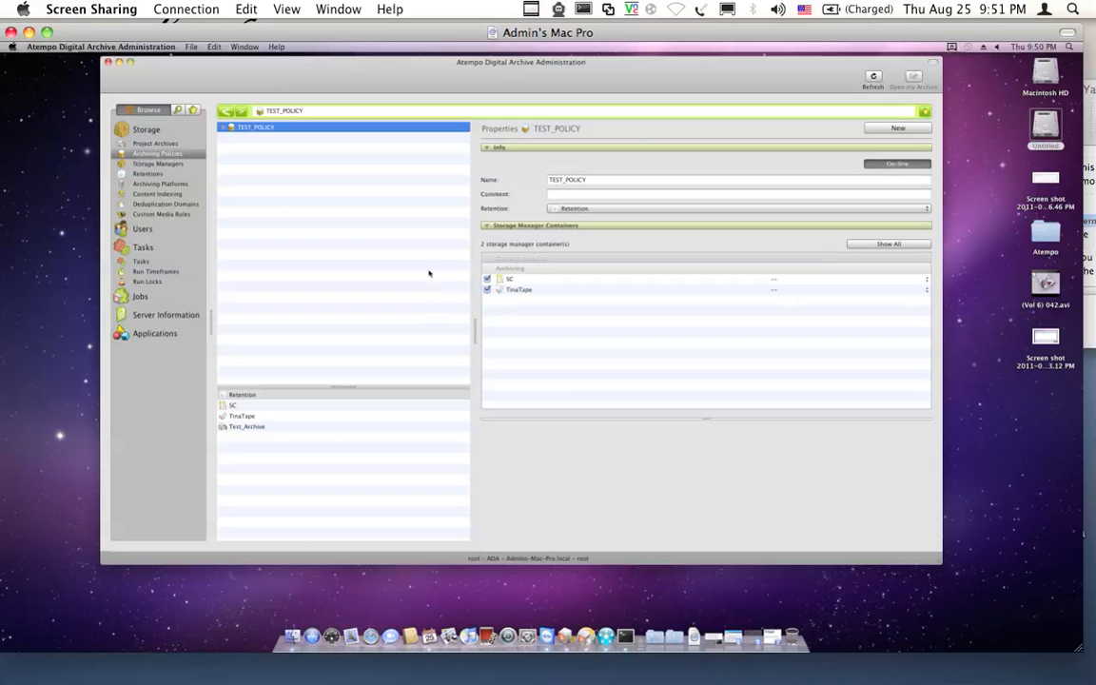
- Open the Test_Archive project archive's properties and enlarge its advanced settings list for viewing
{"action": "left_click", "coordinate": [172, 145]}
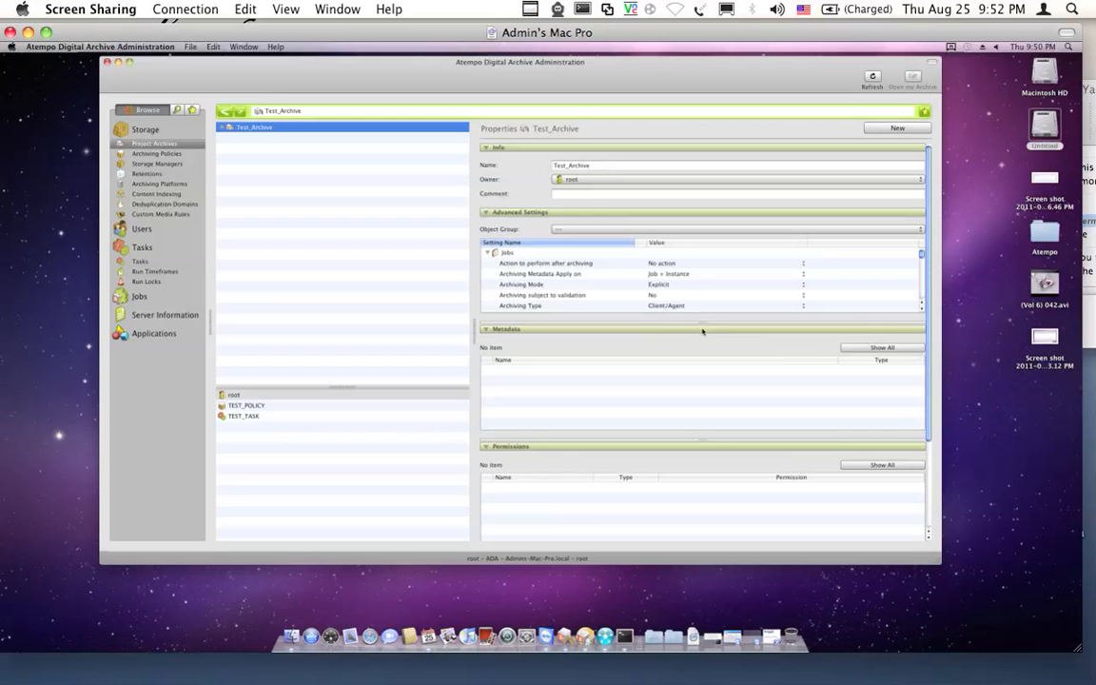
{"action": "left_click_drag", "start_coordinate": [702, 321], "coordinate": [699, 390]}
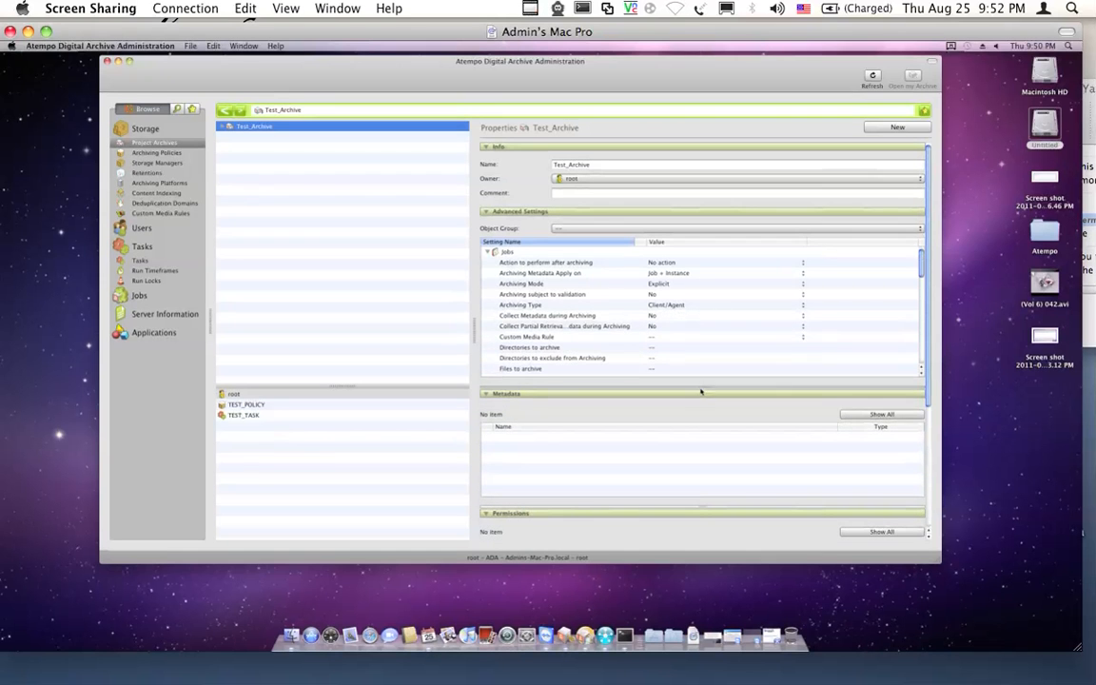
{"action": "scroll", "coordinate": [700, 322], "scroll_direction": "down", "scroll_amount": 10}
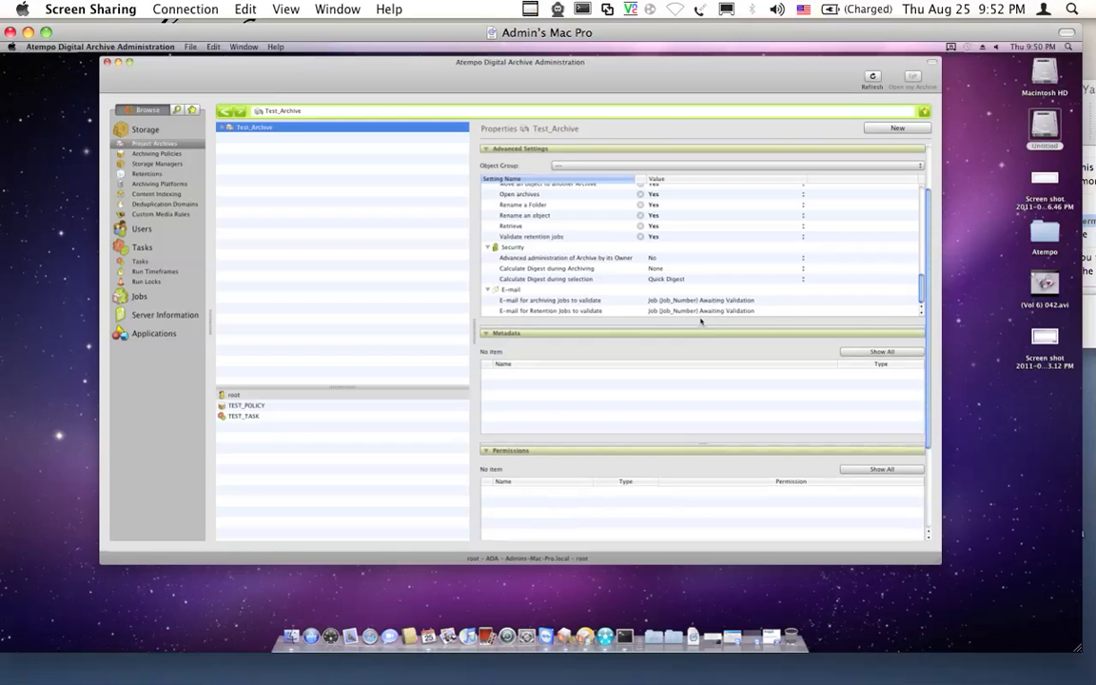
{"action": "scroll", "coordinate": [700, 321], "scroll_direction": "up", "scroll_amount": 10}
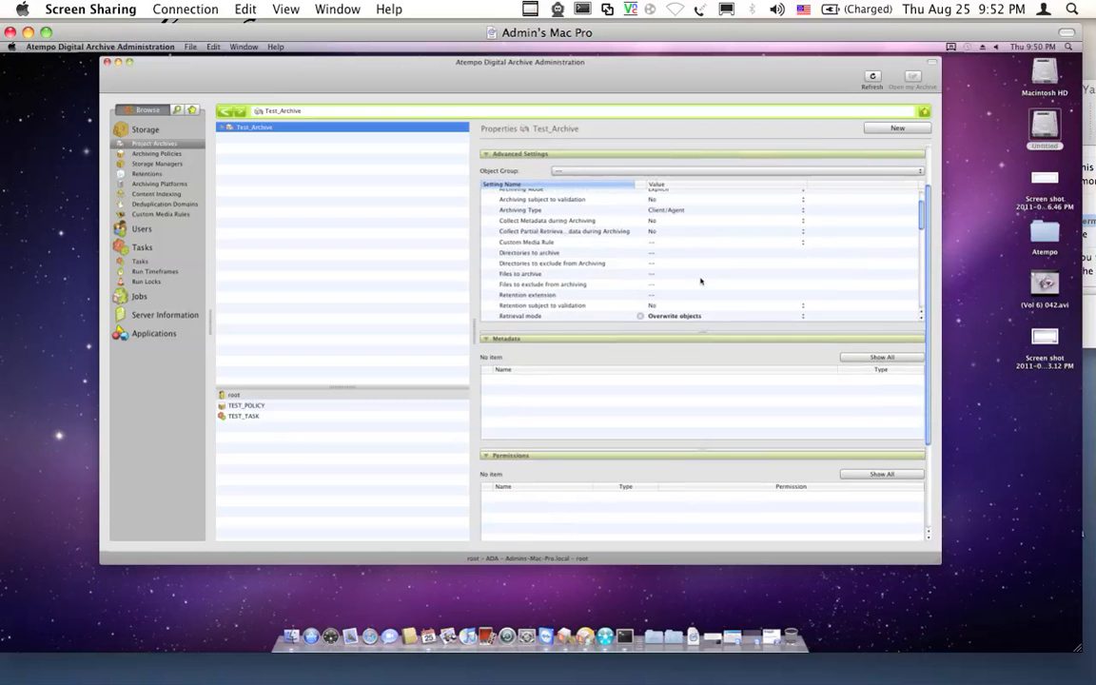
{"action": "scroll", "coordinate": [700, 280], "scroll_direction": "up", "scroll_amount": 5}
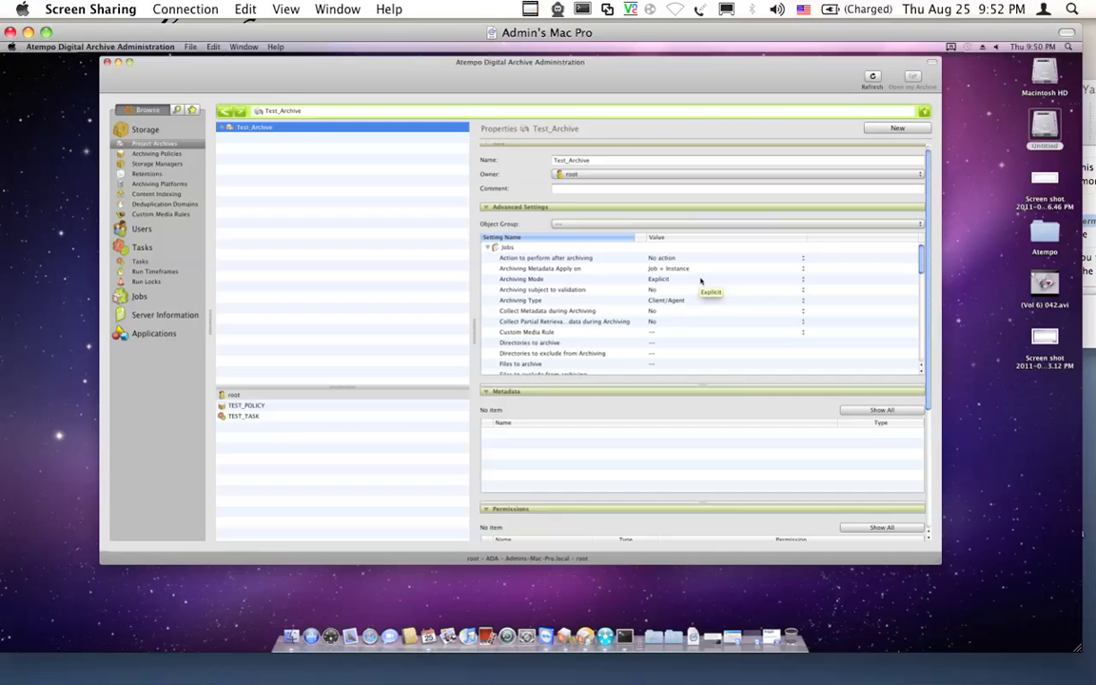
- Examine Test_Archive's job settings, assigned archiving policy, default user rights, security and e-mail settings
{"action": "scroll", "coordinate": [700, 280], "scroll_direction": "down", "scroll_amount": 2}
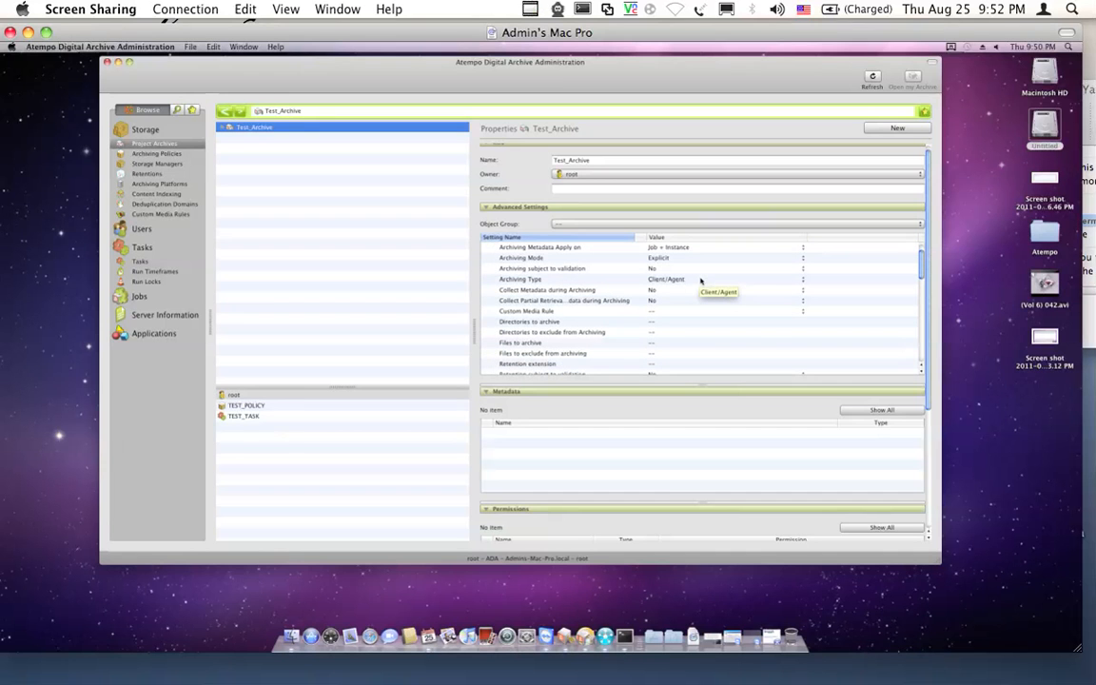
{"action": "scroll", "coordinate": [700, 280], "scroll_direction": "down", "scroll_amount": 1}
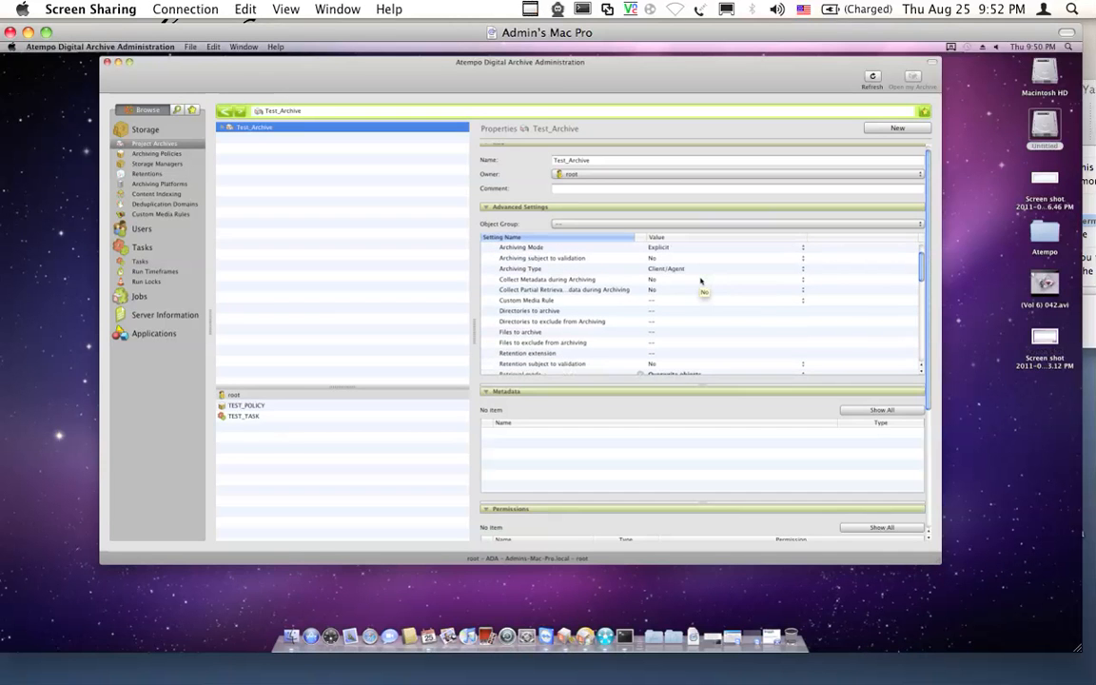
{"action": "scroll", "coordinate": [700, 281], "scroll_direction": "down", "scroll_amount": 2}
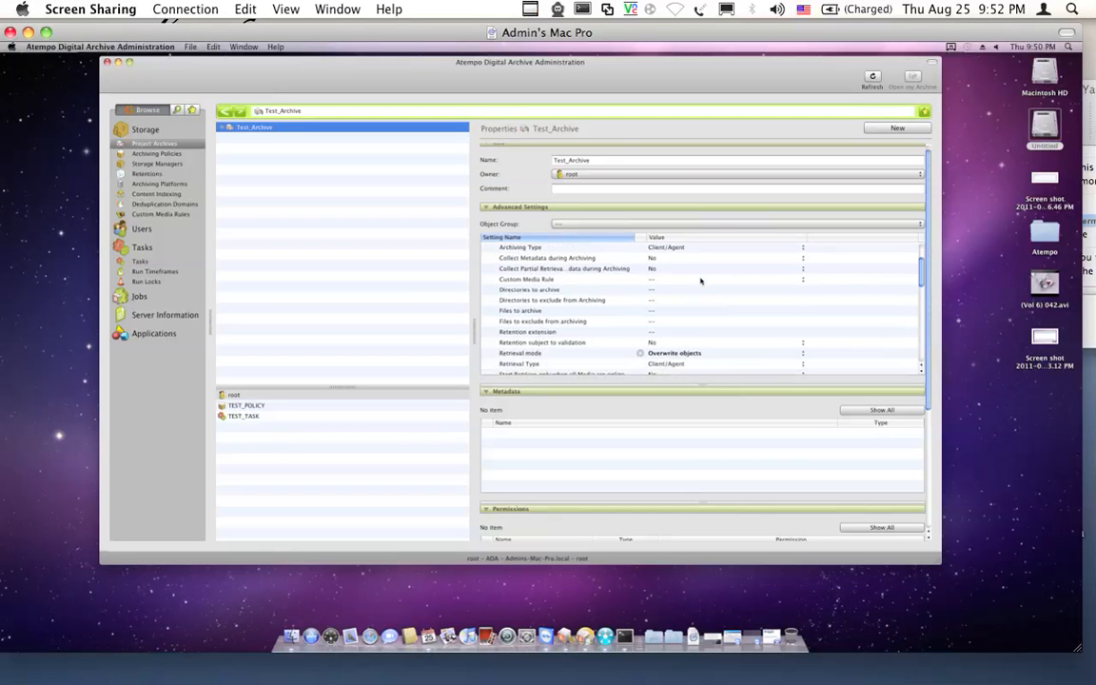
{"action": "scroll", "coordinate": [700, 280], "scroll_direction": "down", "scroll_amount": 5}
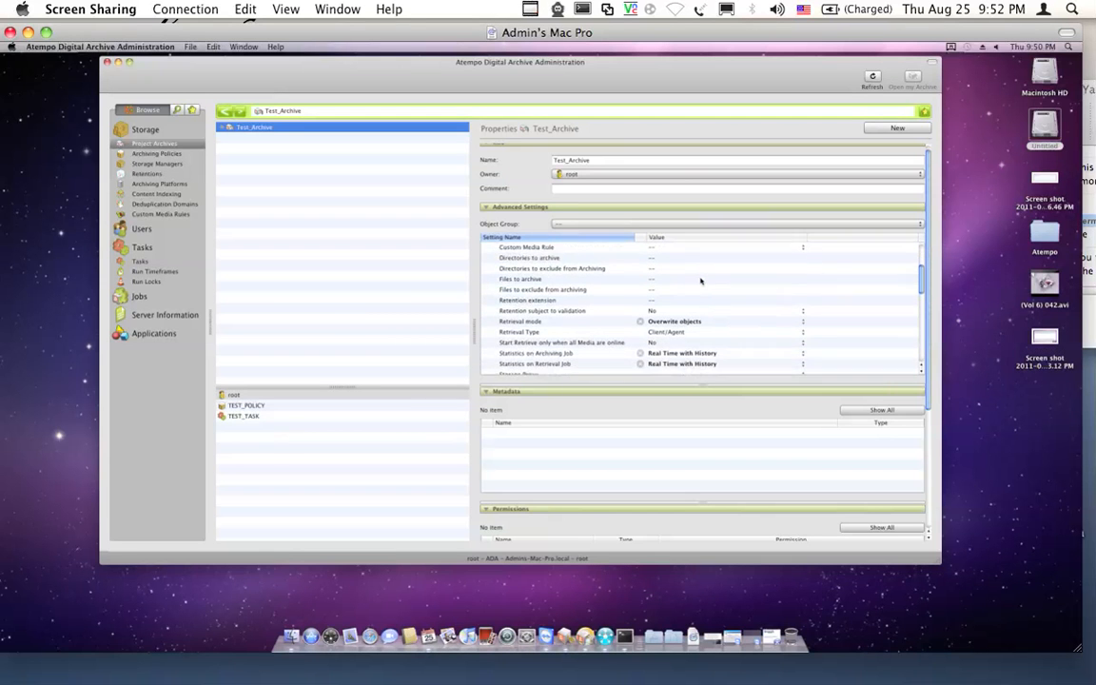
{"action": "scroll", "coordinate": [700, 281], "scroll_direction": "down", "scroll_amount": 1}
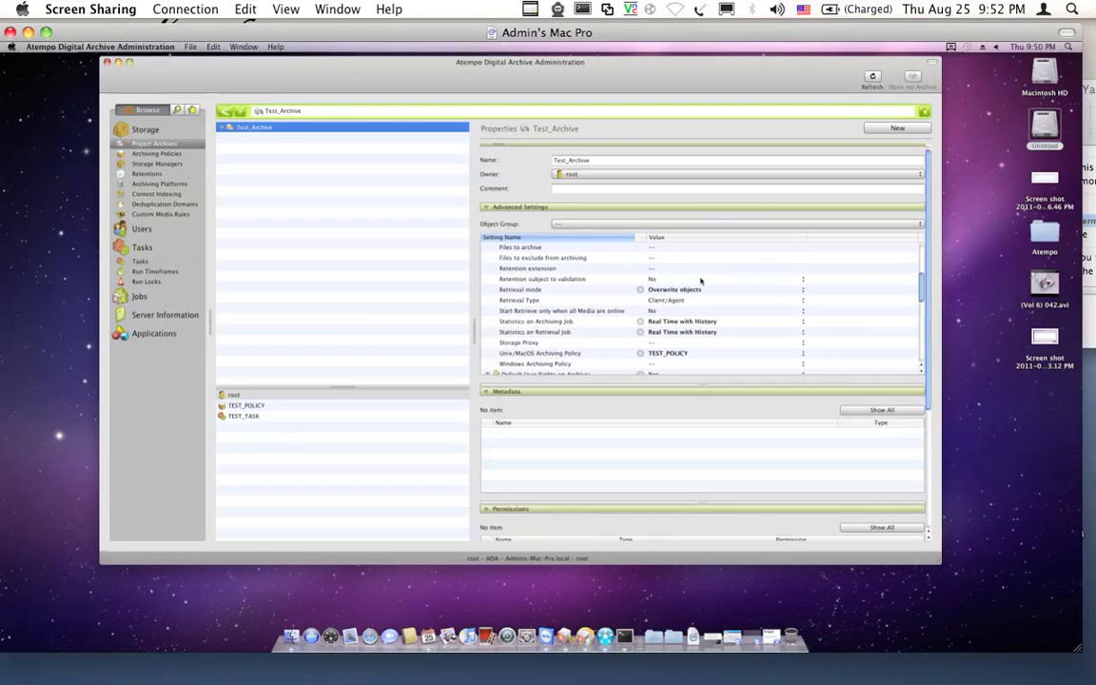
{"action": "scroll", "coordinate": [700, 280], "scroll_direction": "down", "scroll_amount": 1}
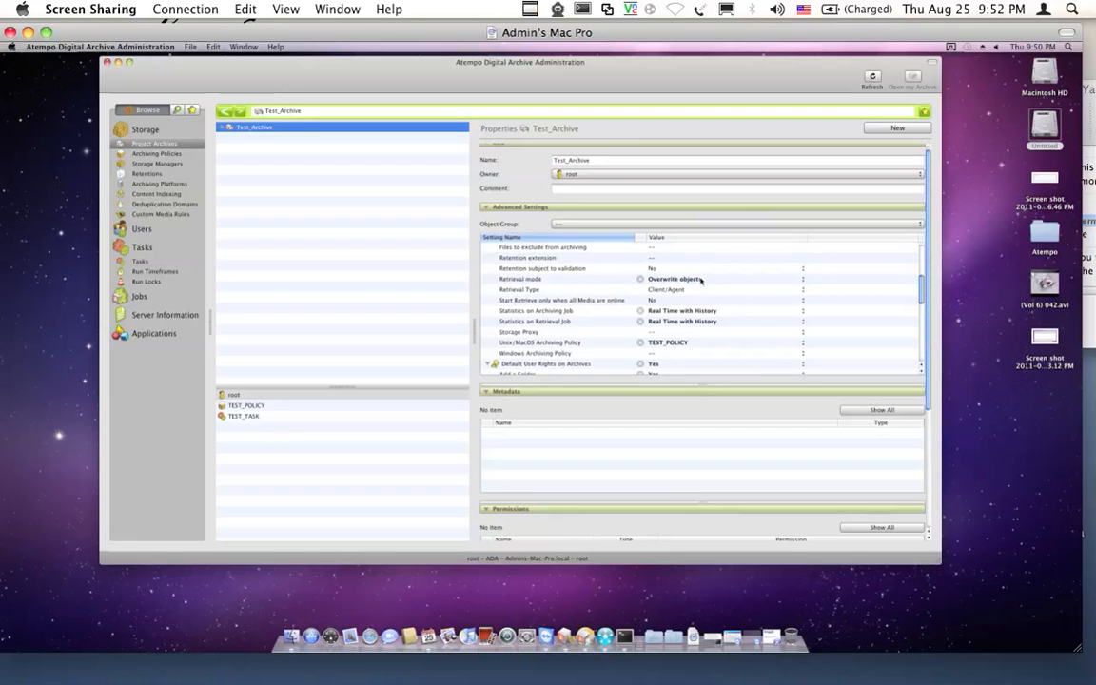
{"action": "scroll", "coordinate": [700, 281], "scroll_direction": "down", "scroll_amount": 1}
{"action": "scroll", "coordinate": [700, 281], "scroll_direction": "down", "scroll_amount": 5}
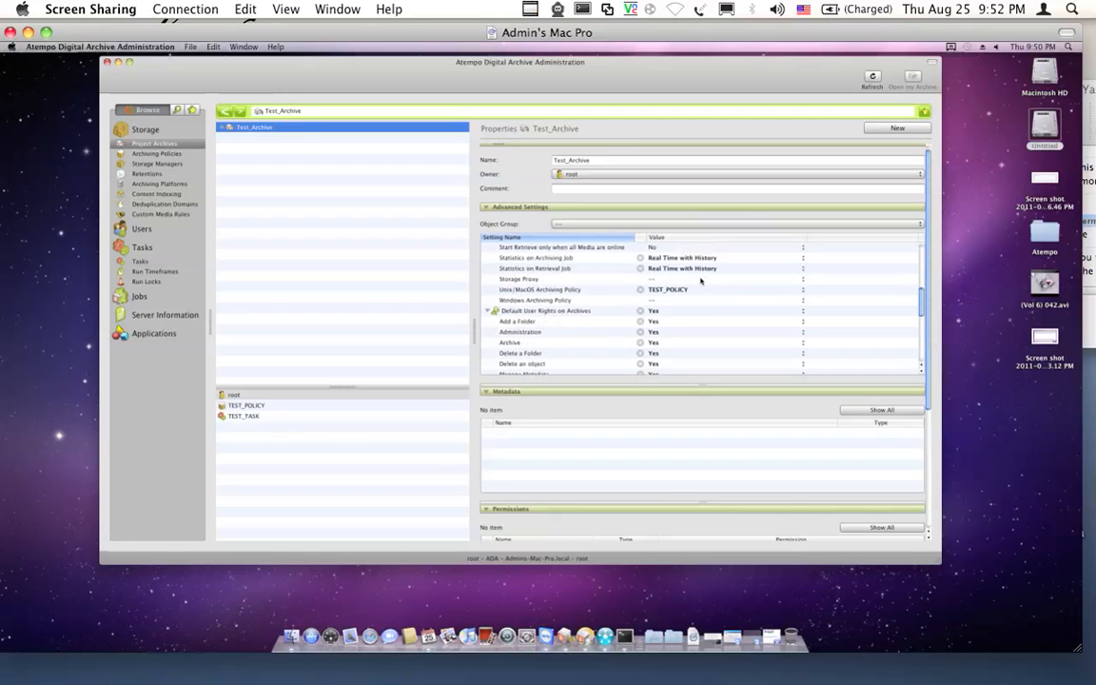
{"action": "scroll", "coordinate": [700, 280], "scroll_direction": "down", "scroll_amount": 8}
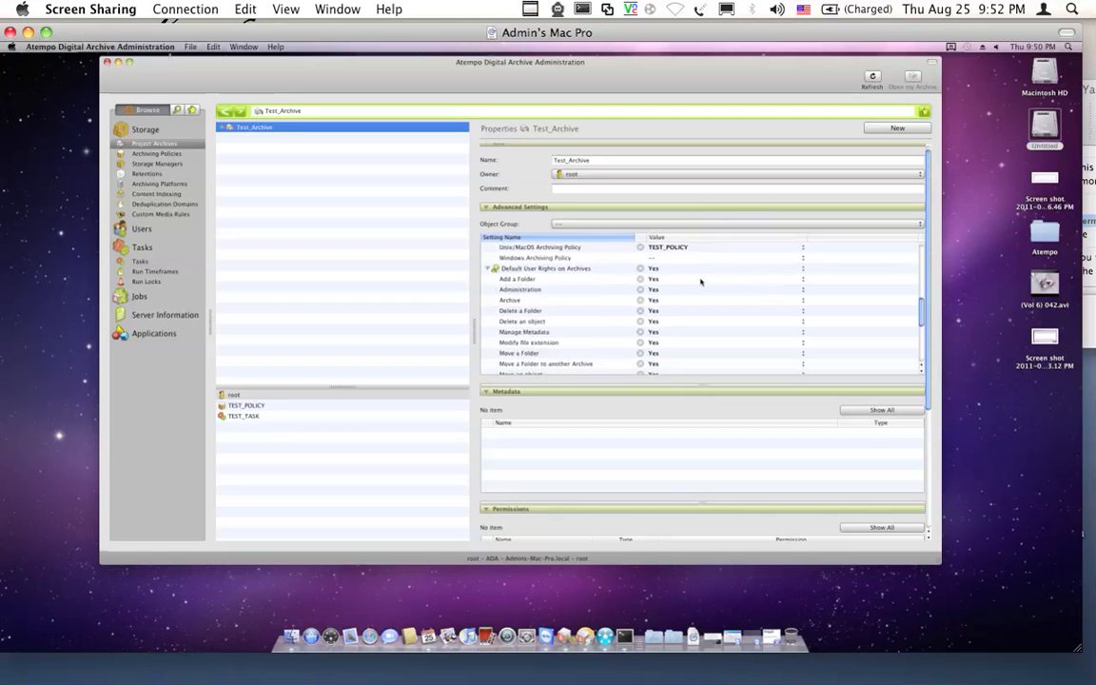
{"action": "scroll", "coordinate": [700, 281], "scroll_direction": "down", "scroll_amount": 5}
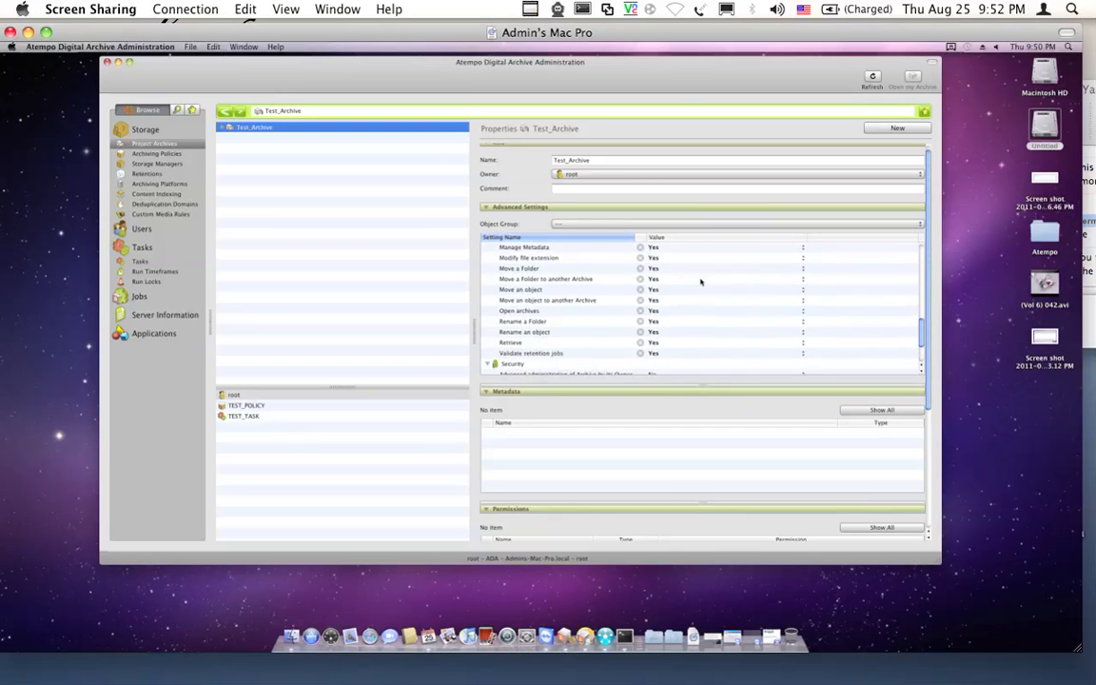
{"action": "scroll", "coordinate": [700, 280], "scroll_direction": "down", "scroll_amount": 8}
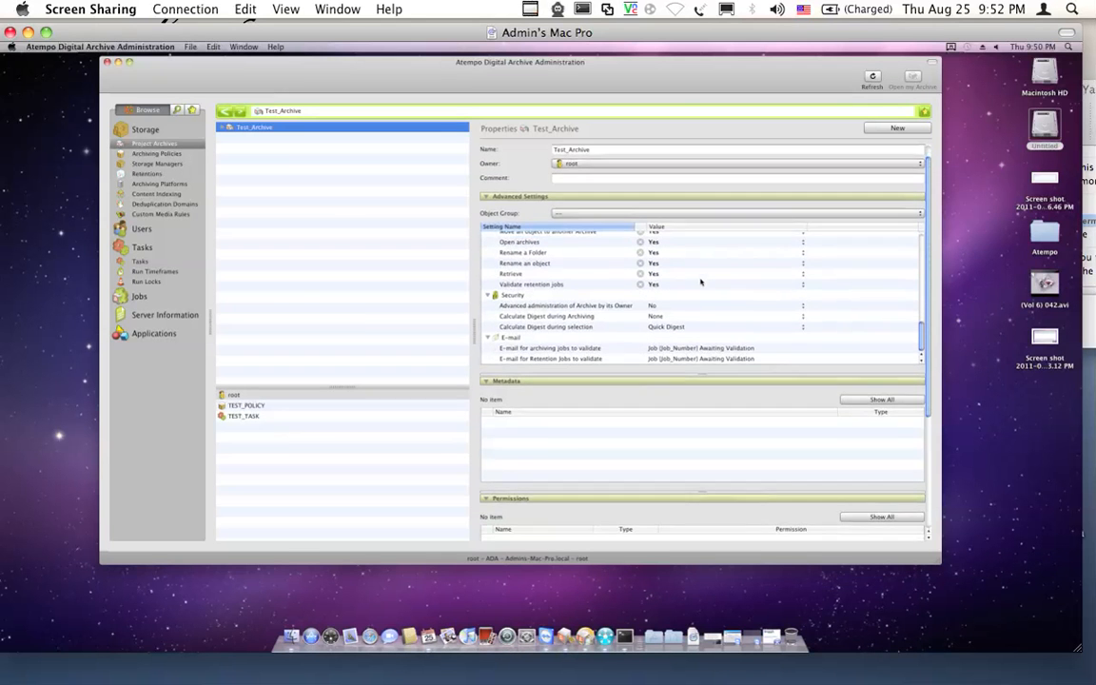
- Review the metadata, permissions and volume report of the Test_Archive project archive
{"action": "scroll", "coordinate": [700, 281], "scroll_direction": "down", "scroll_amount": 5}
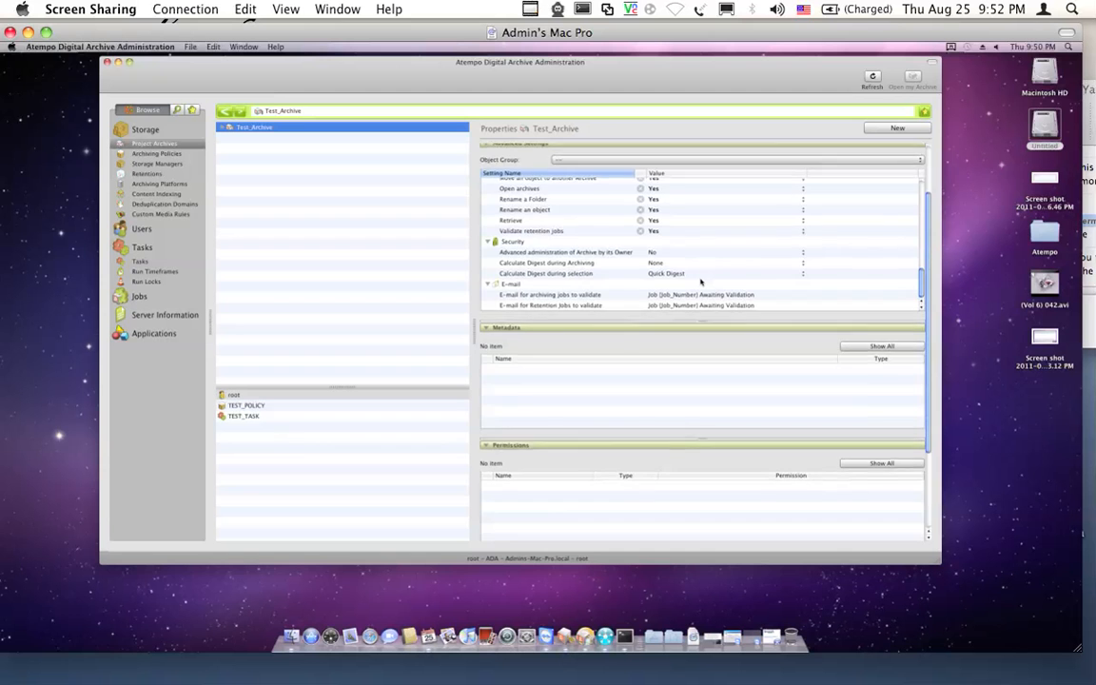
{"action": "scroll", "coordinate": [700, 282], "scroll_direction": "down", "scroll_amount": 2}
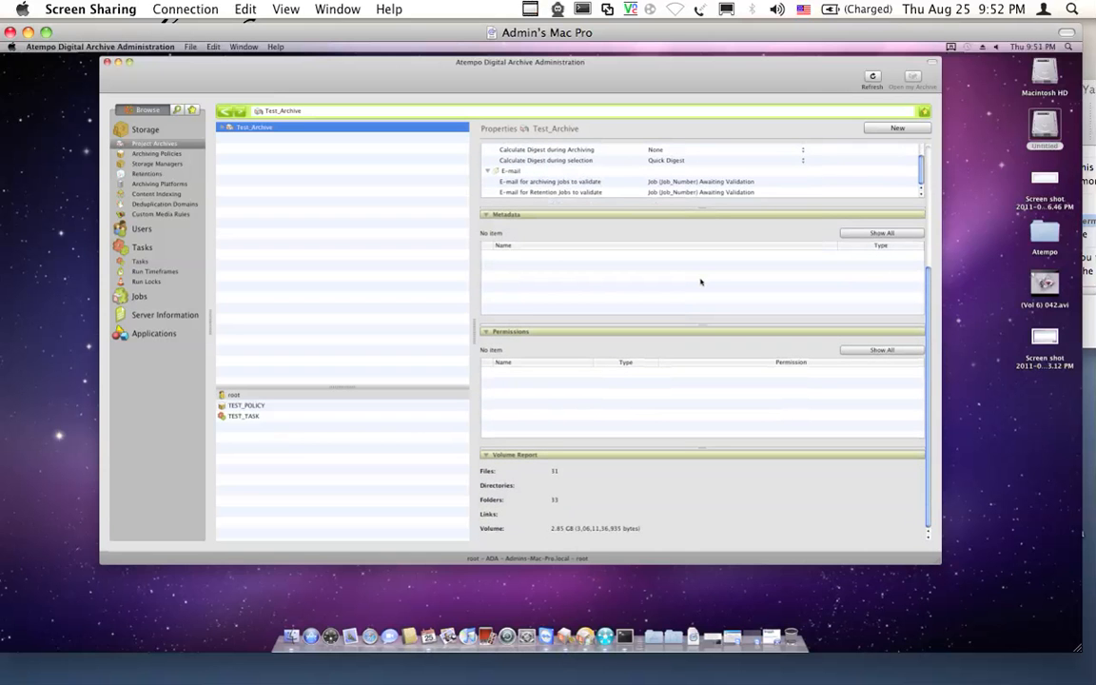
{"action": "scroll", "coordinate": [700, 281], "scroll_direction": "up", "scroll_amount": 10}
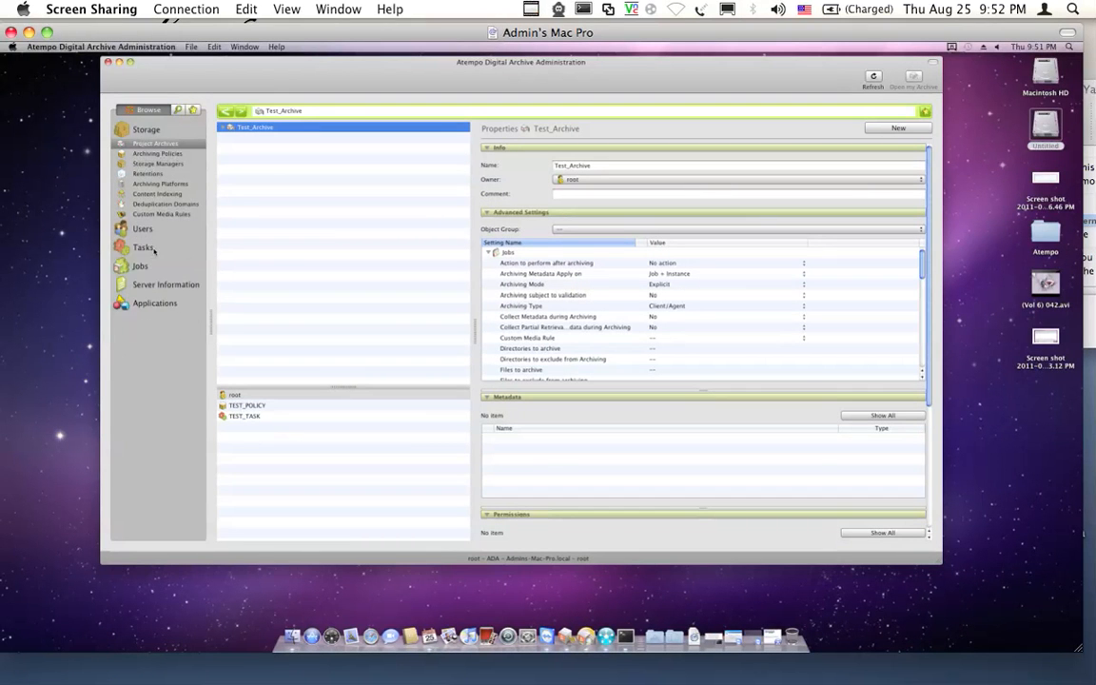
- Open TEST_TASK's properties and review its source platform, data location, destination archive and job options
{"action": "left_click", "coordinate": [143, 264]}
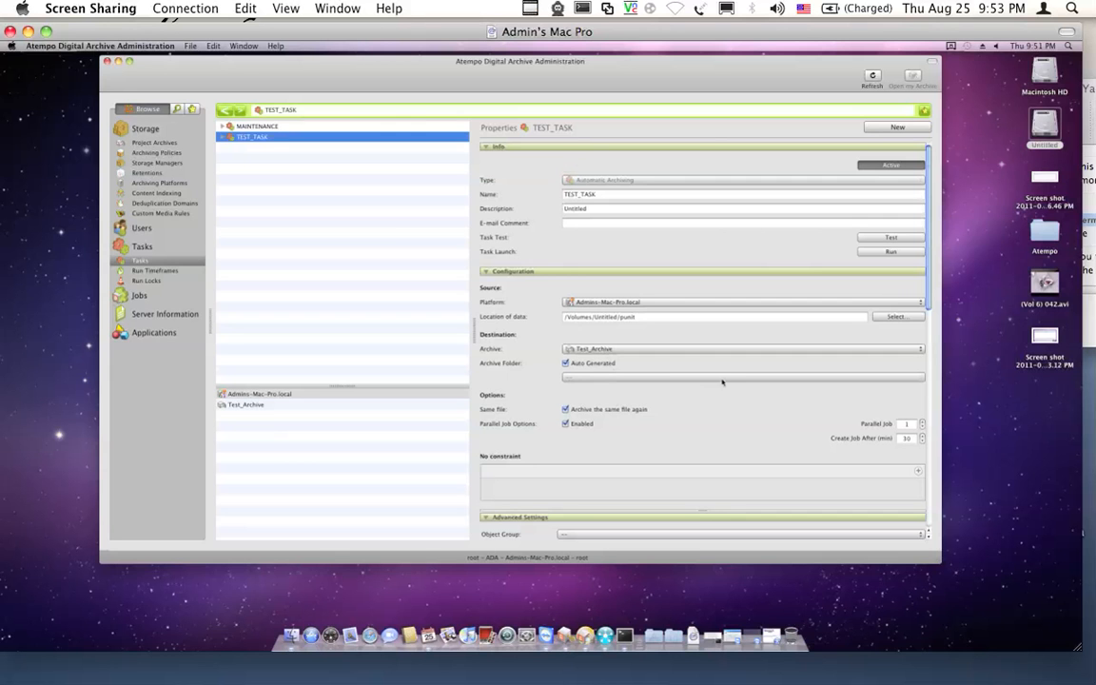
{"action": "scroll", "coordinate": [724, 380], "scroll_direction": "down", "scroll_amount": 5}
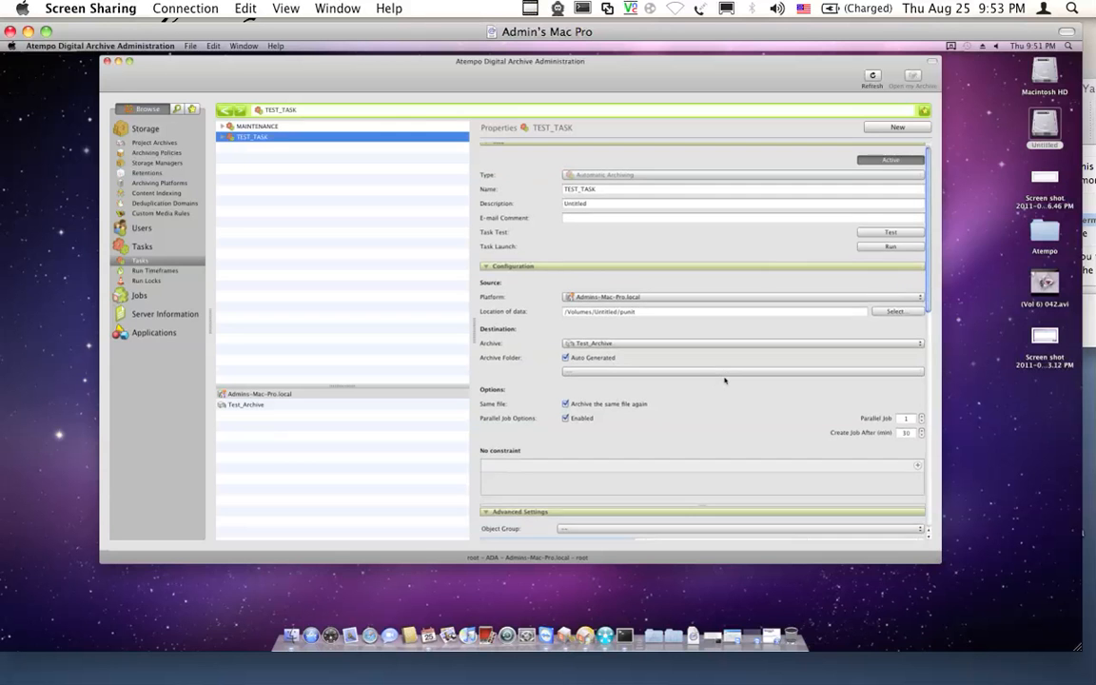
{"action": "scroll", "coordinate": [724, 380], "scroll_direction": "down", "scroll_amount": 6}
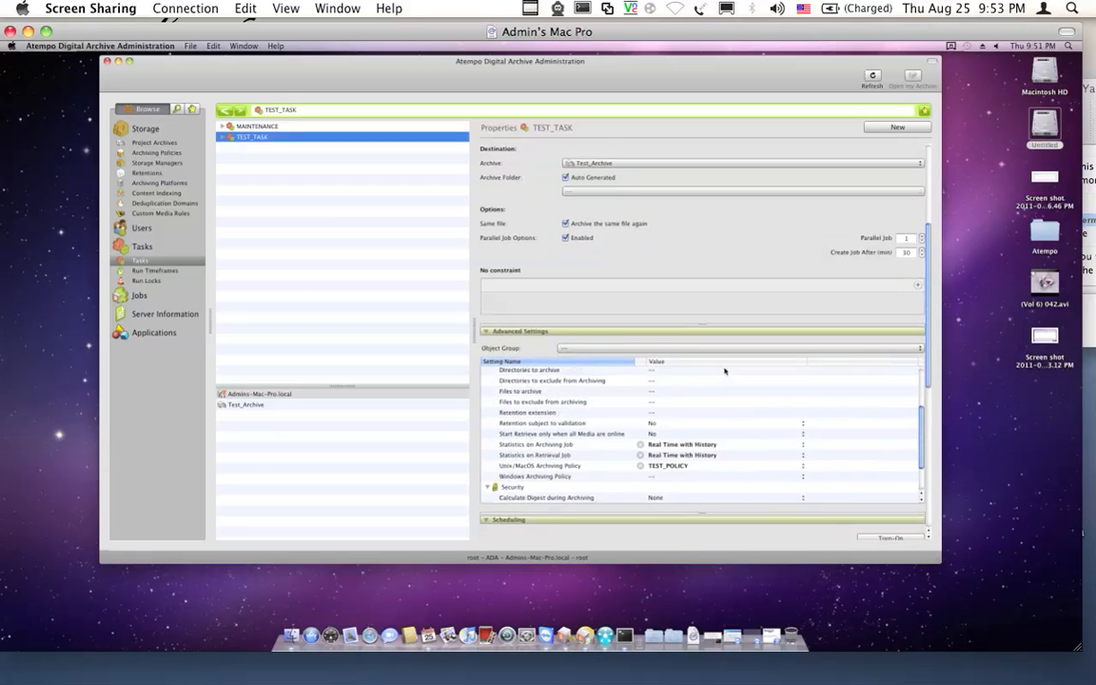
{"action": "scroll", "coordinate": [727, 422], "scroll_direction": "up", "scroll_amount": 3}
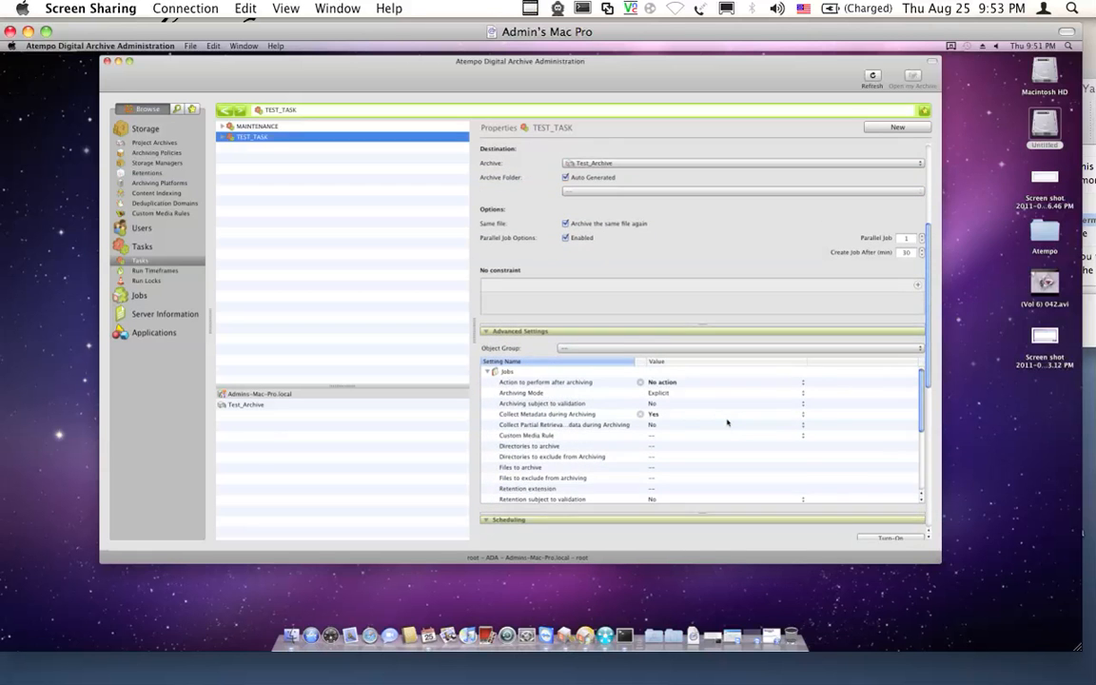
{"action": "scroll", "coordinate": [727, 421], "scroll_direction": "up", "scroll_amount": 2}
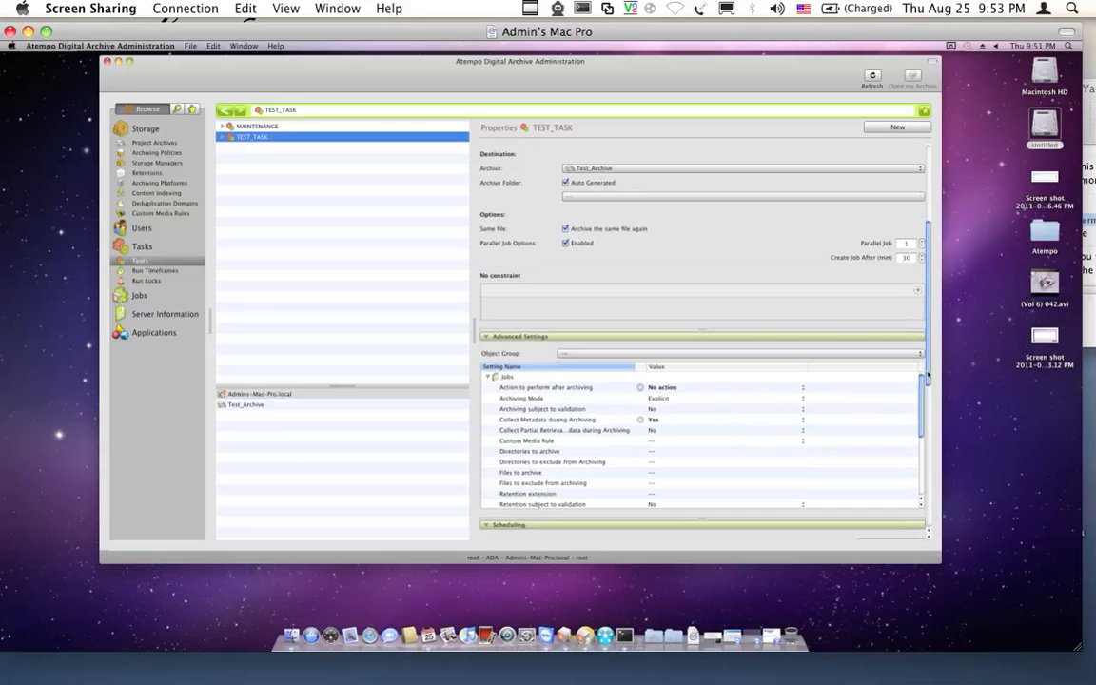
- Examine TEST_TASK's advanced settings for jobs, metadata collection, statistics, archiving policy, security and e-mail
{"action": "scroll", "coordinate": [928, 379], "scroll_direction": "down", "scroll_amount": 4}
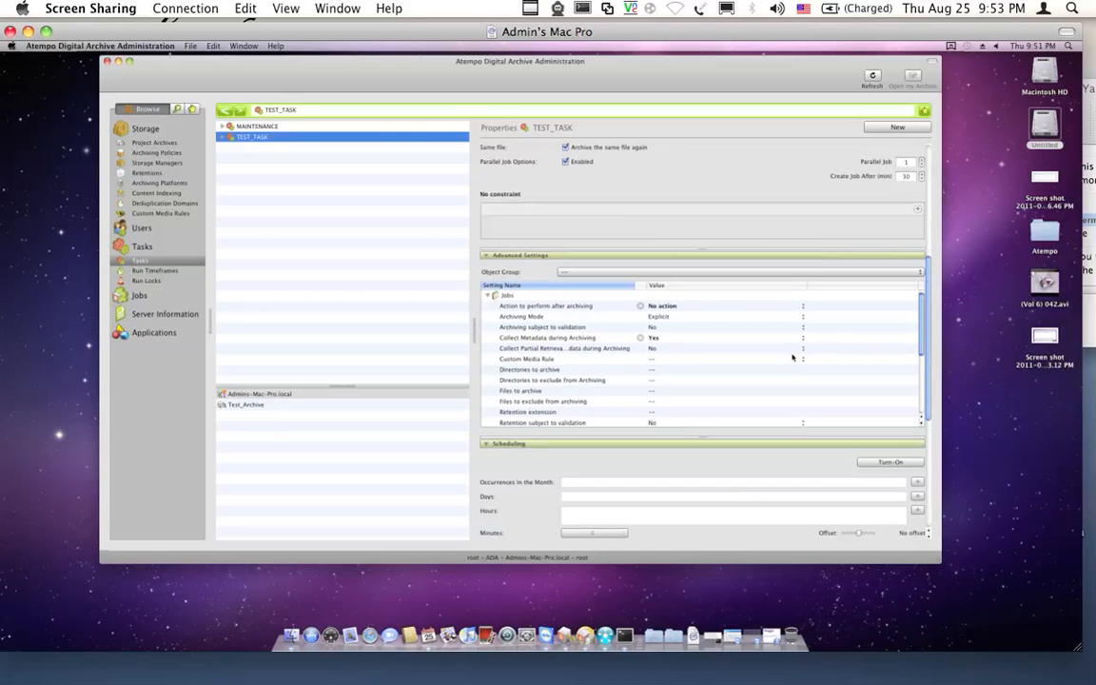
{"action": "scroll", "coordinate": [792, 358], "scroll_direction": "down", "scroll_amount": 1}
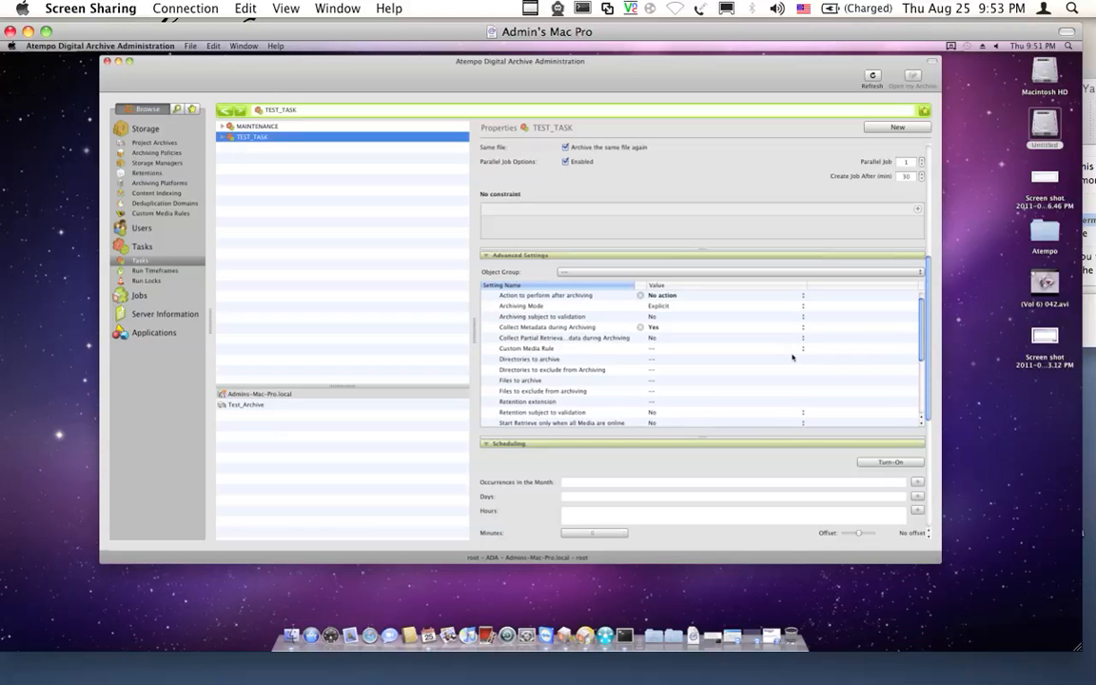
{"action": "scroll", "coordinate": [793, 358], "scroll_direction": "down", "scroll_amount": 1}
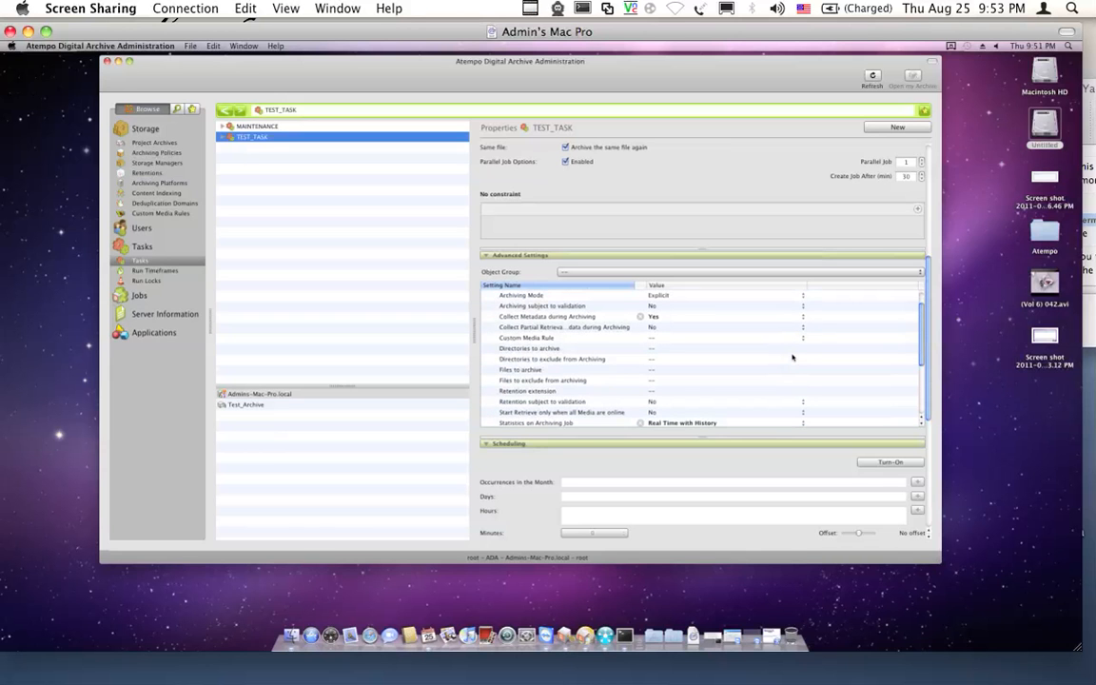
{"action": "scroll", "coordinate": [792, 357], "scroll_direction": "down", "scroll_amount": 3}
{"action": "scroll", "coordinate": [793, 358], "scroll_direction": "down", "scroll_amount": 1}
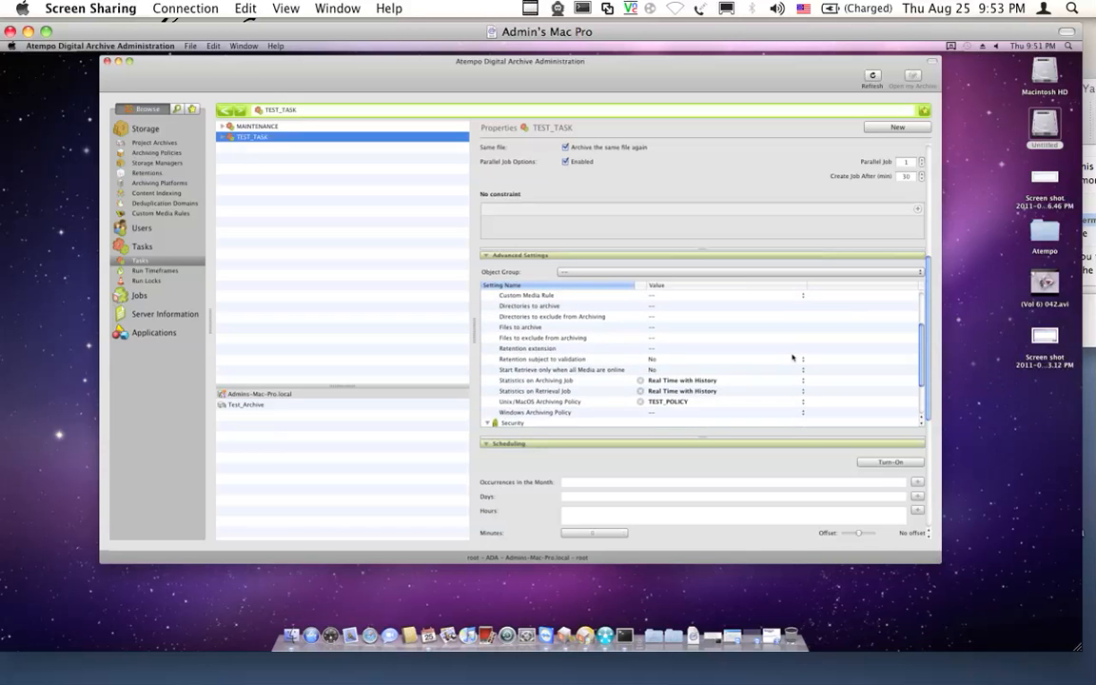
{"action": "scroll", "coordinate": [792, 357], "scroll_direction": "down", "scroll_amount": 2}
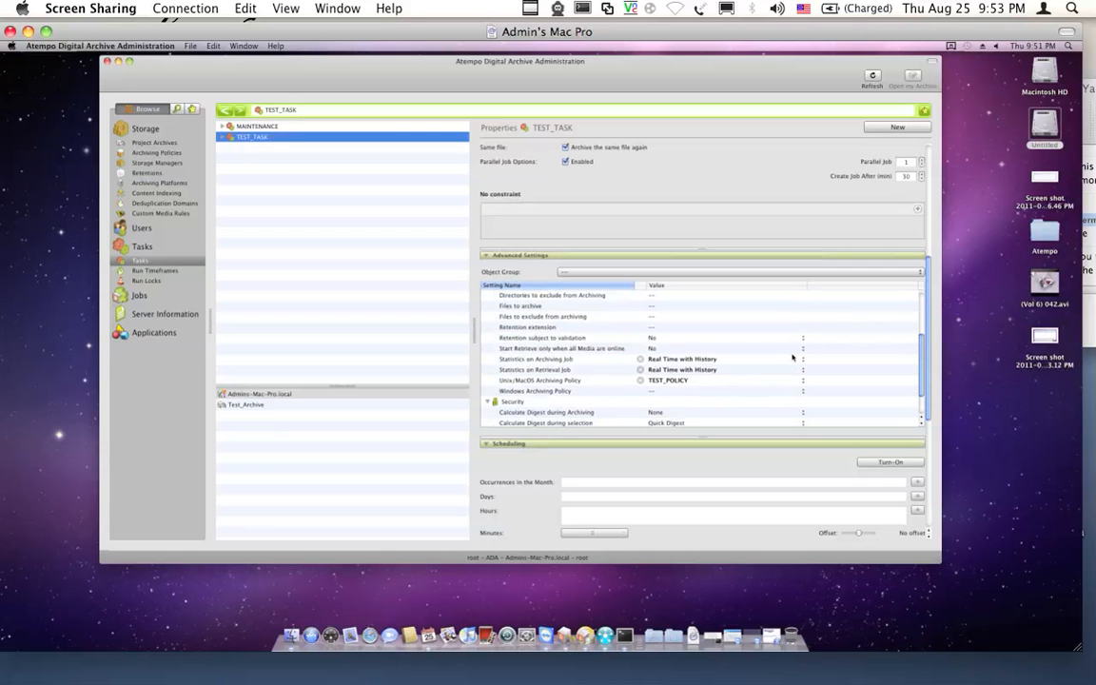
{"action": "scroll", "coordinate": [793, 357], "scroll_direction": "down", "scroll_amount": 3}
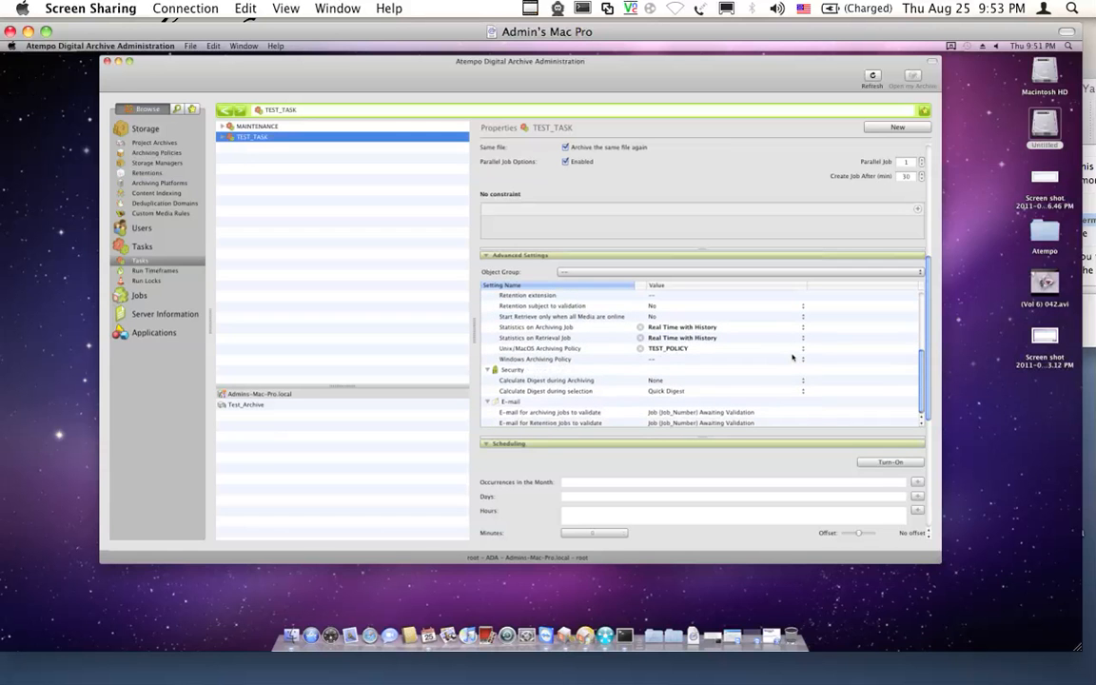
{"action": "scroll", "coordinate": [792, 358], "scroll_direction": "down", "scroll_amount": 1}
- Review TEST_TASK's scheduling, e-mail notification and advanced run options
{"action": "scroll", "coordinate": [793, 358], "scroll_direction": "down", "scroll_amount": 4}
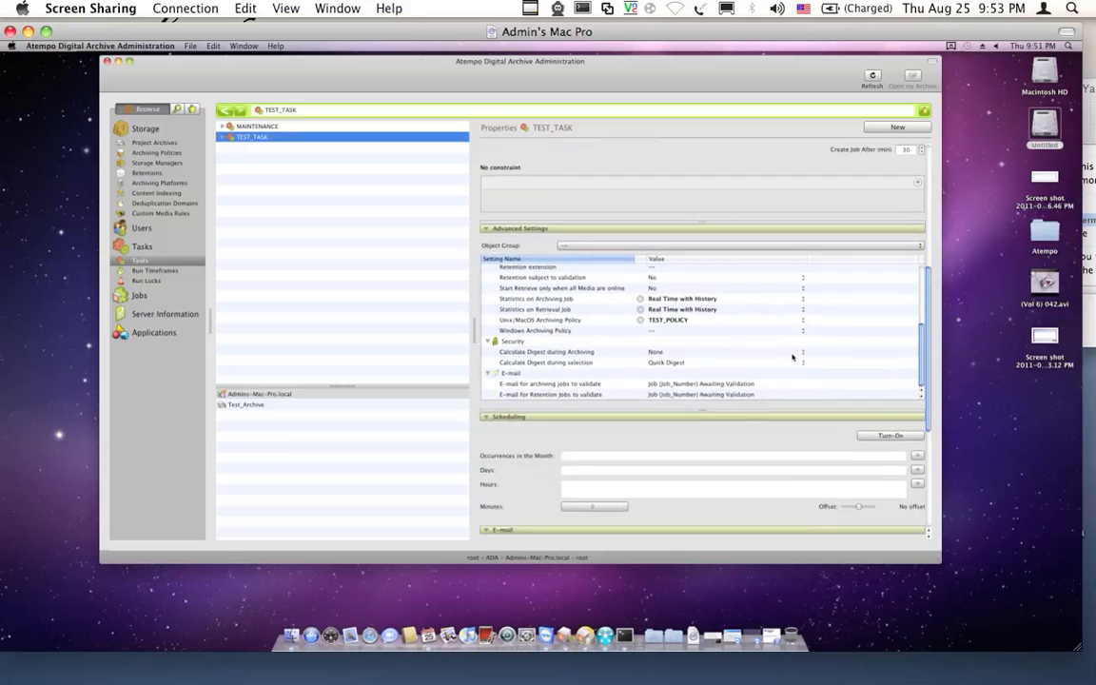
{"action": "scroll", "coordinate": [793, 358], "scroll_direction": "down", "scroll_amount": 2}
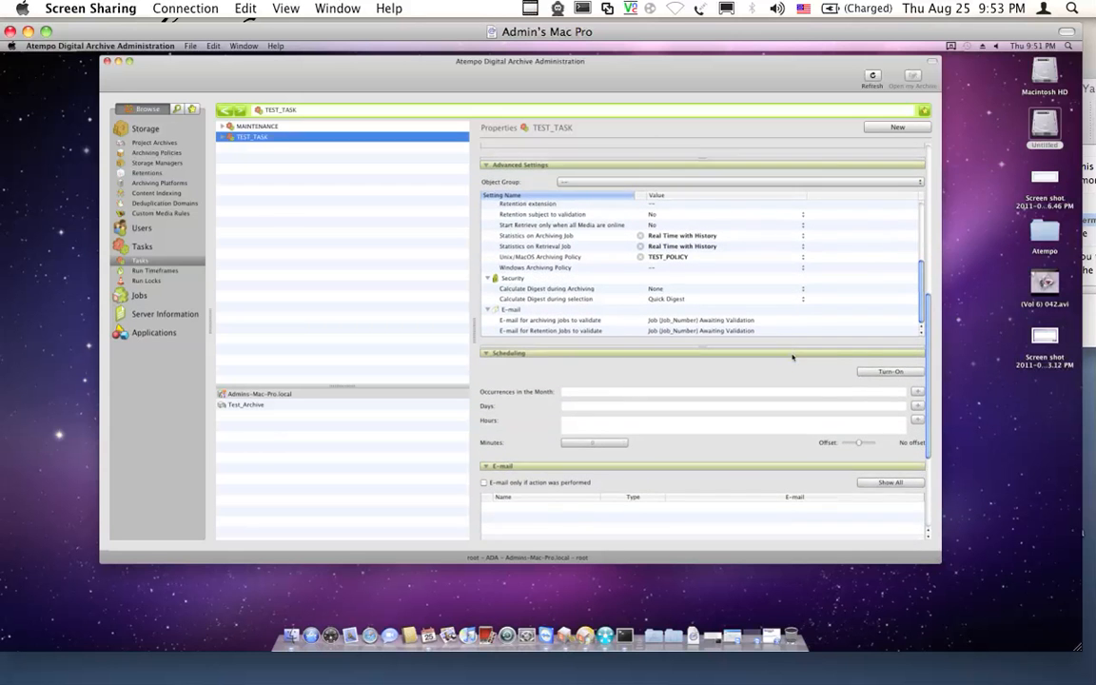
{"action": "scroll", "coordinate": [792, 358], "scroll_direction": "down", "scroll_amount": 3}
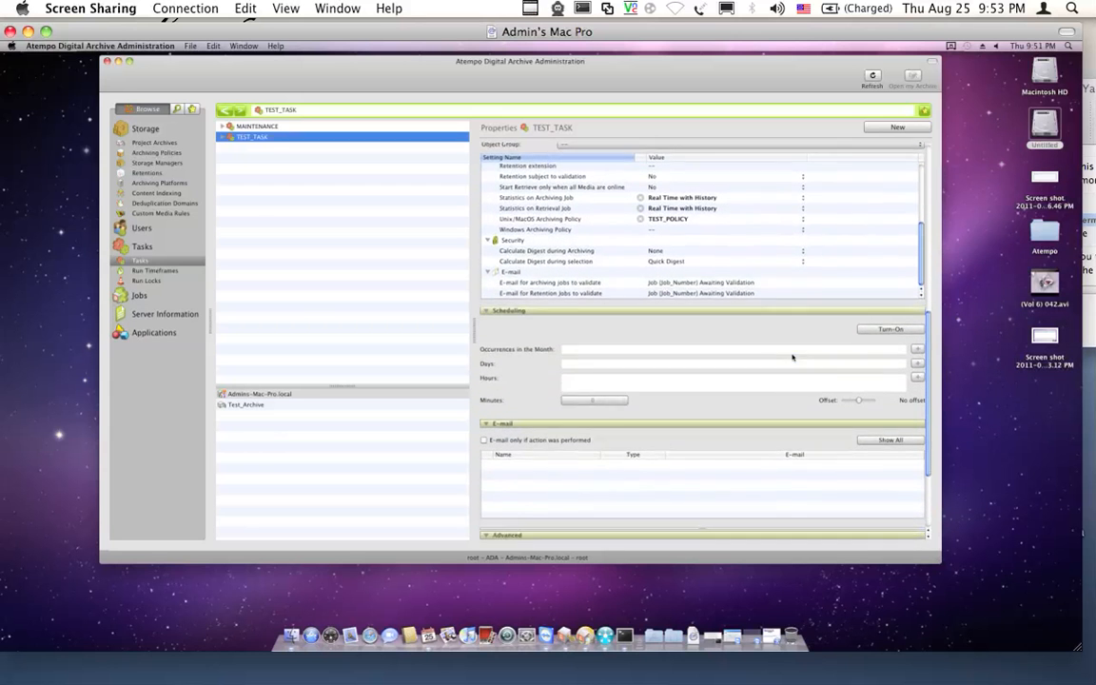
{"action": "scroll", "coordinate": [792, 357], "scroll_direction": "down", "scroll_amount": 1}
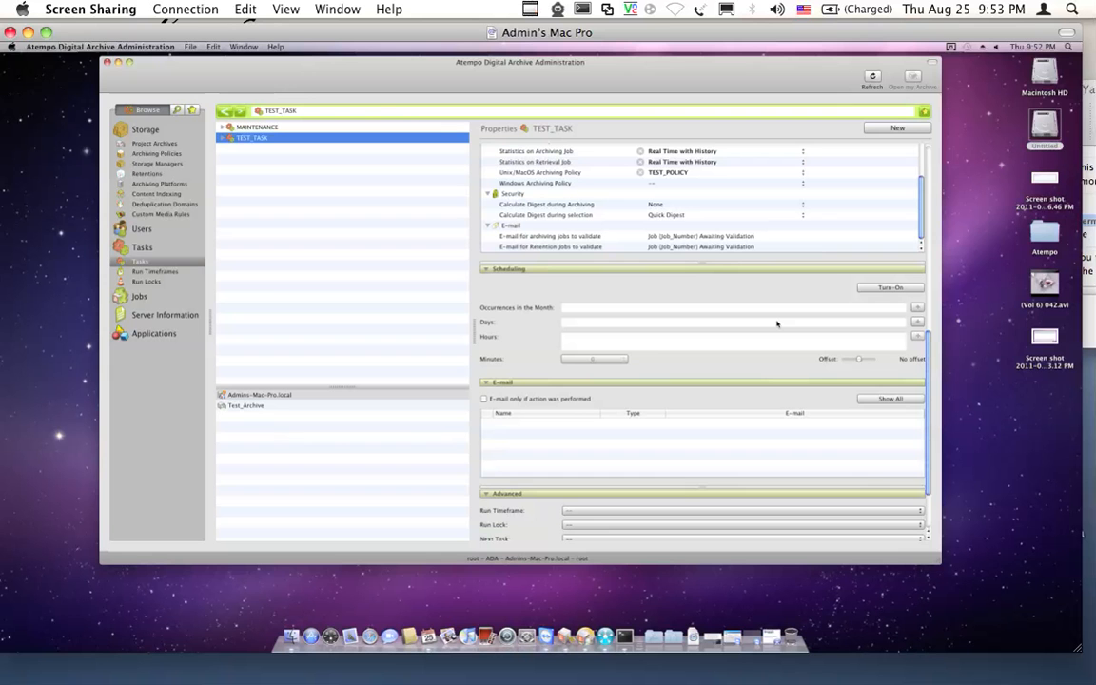
{"action": "scroll", "coordinate": [776, 323], "scroll_direction": "down", "scroll_amount": 1}
{"action": "scroll", "coordinate": [776, 323], "scroll_direction": "down", "scroll_amount": 5}
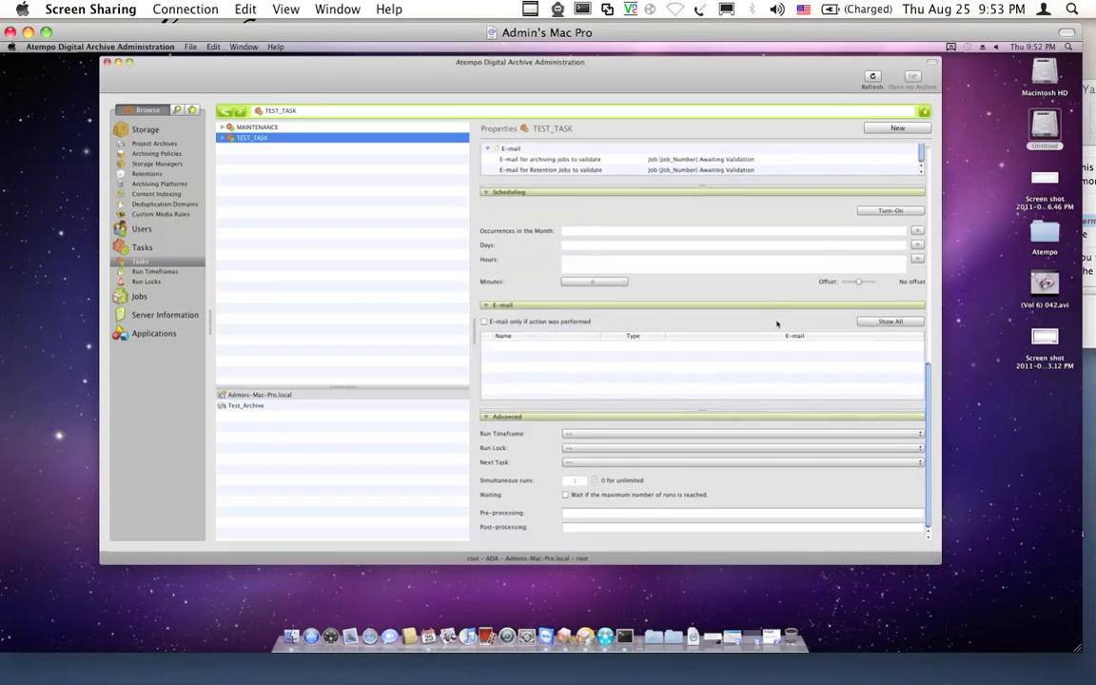
- Launch TEST_TASK immediately and select its task job in today's job list
{"action": "scroll", "coordinate": [776, 323], "scroll_direction": "up", "scroll_amount": 15}
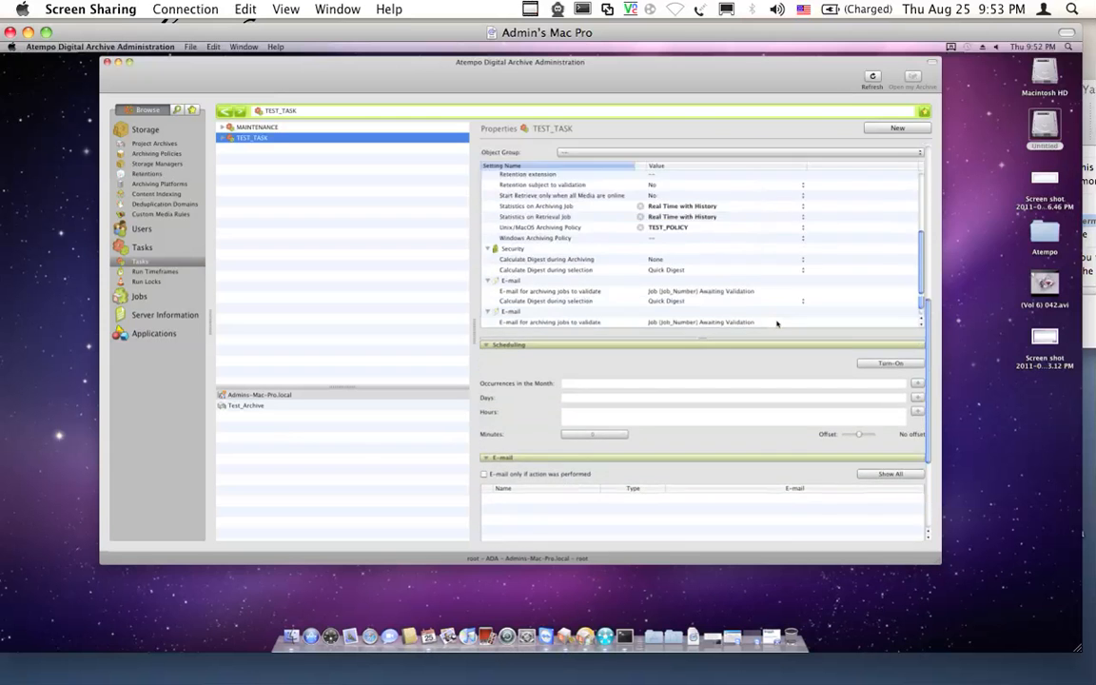
{"action": "scroll", "coordinate": [776, 323], "scroll_direction": "up", "scroll_amount": 1}
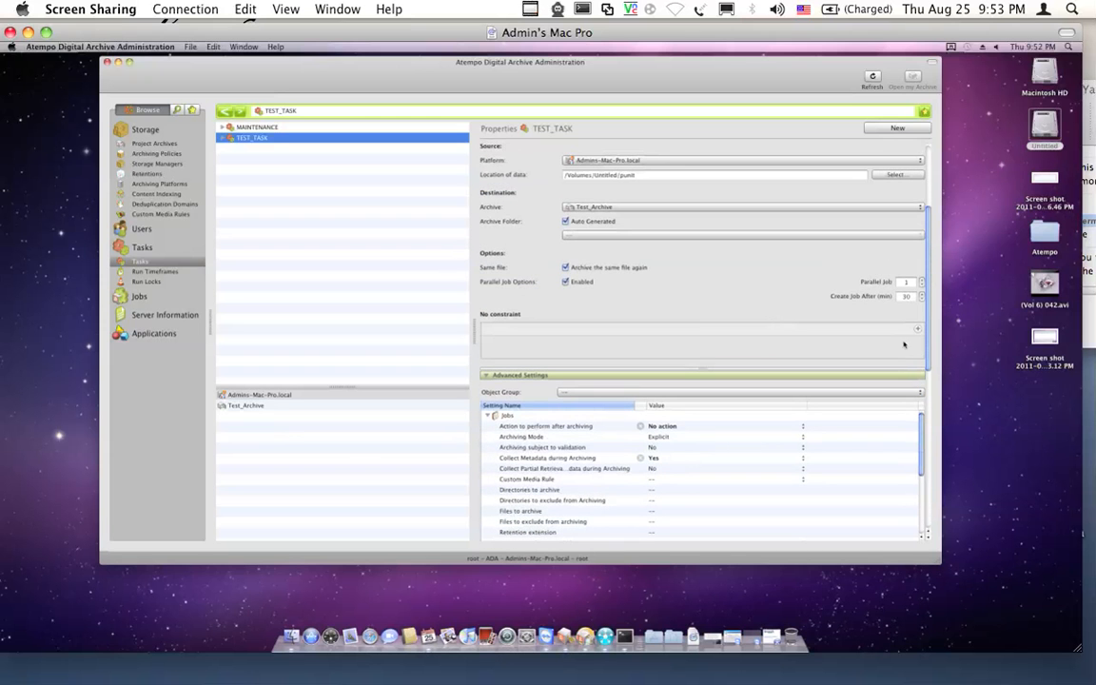
{"action": "scroll", "coordinate": [857, 268], "scroll_direction": "up", "scroll_amount": 8}
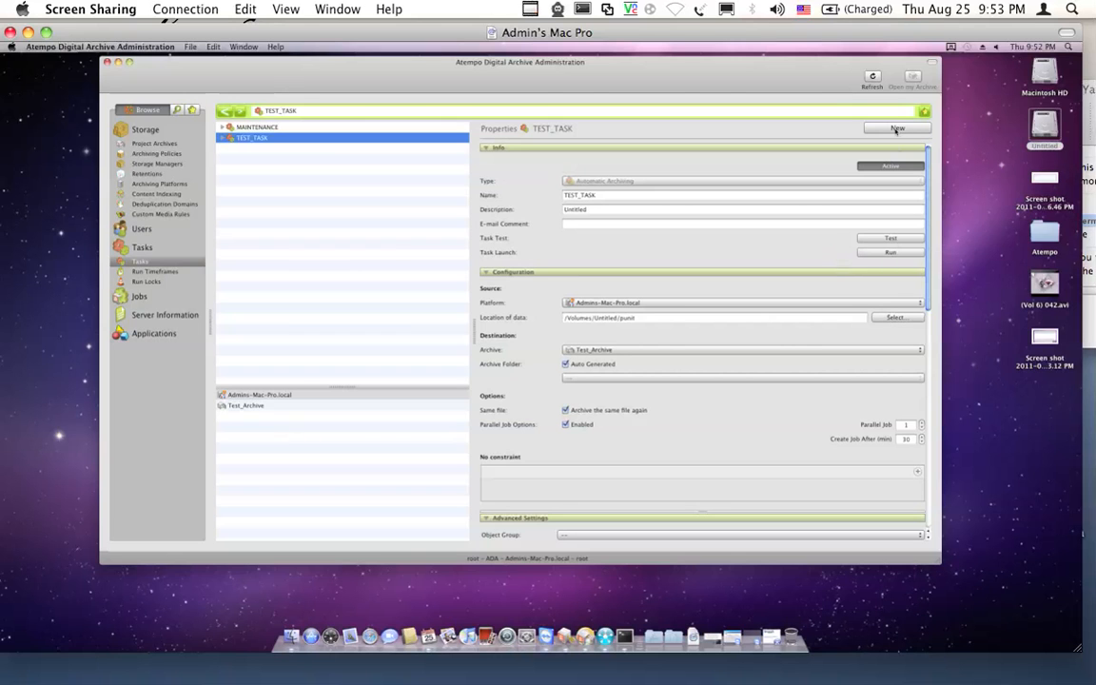
{"action": "left_click", "coordinate": [872, 252]}
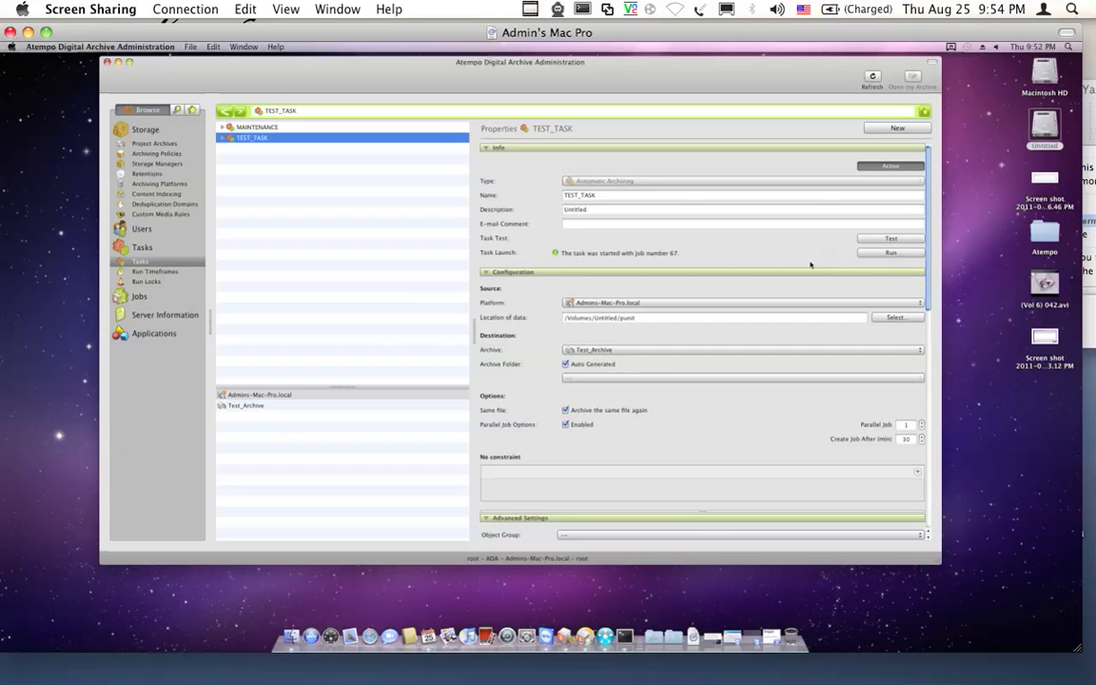
{"action": "left_click", "coordinate": [140, 299]}
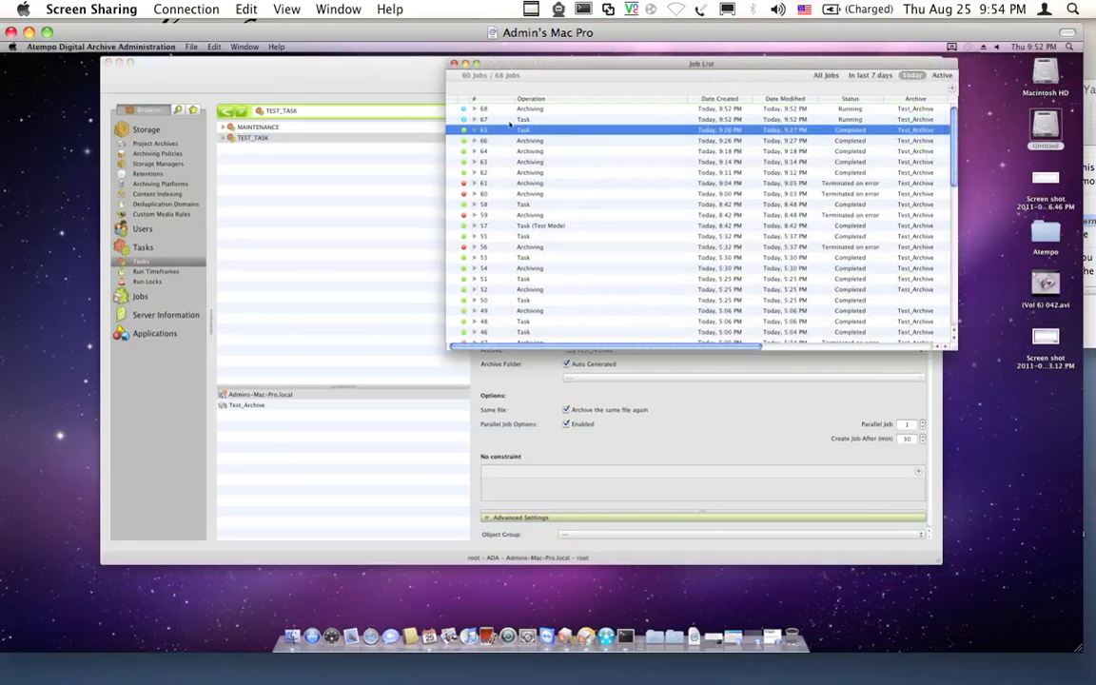
{"action": "left_click", "coordinate": [504, 120]}
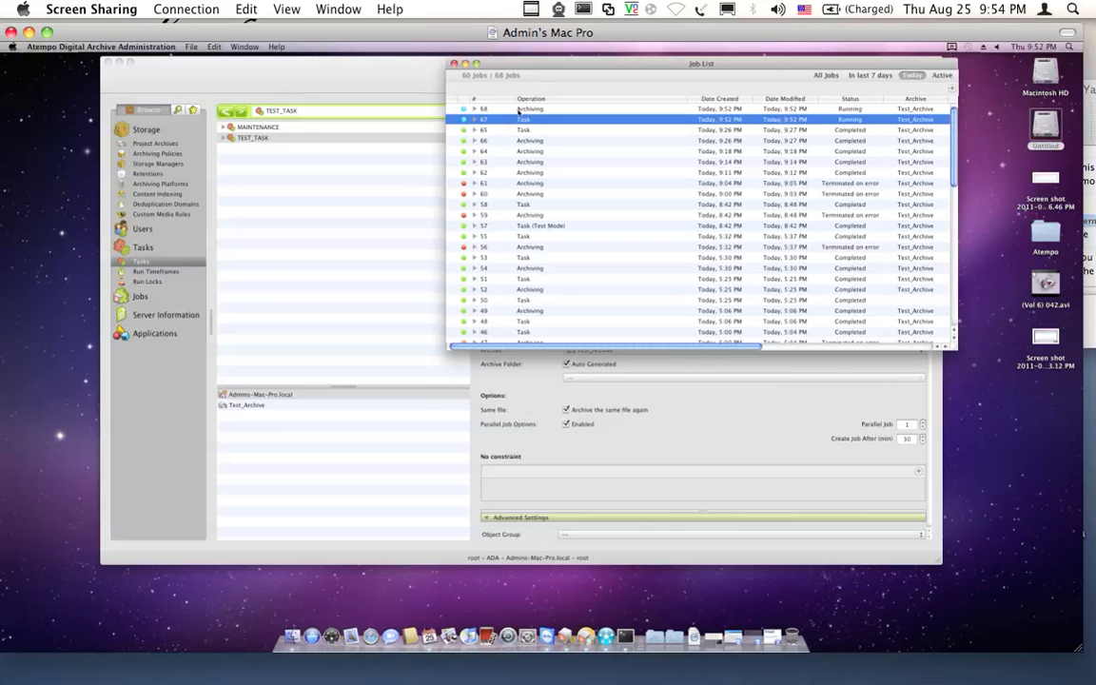
- Switch to the Time Navigator Administration Console and open its Job Manager to monitor the archiving jobs
{"action": "left_click", "coordinate": [606, 638]}
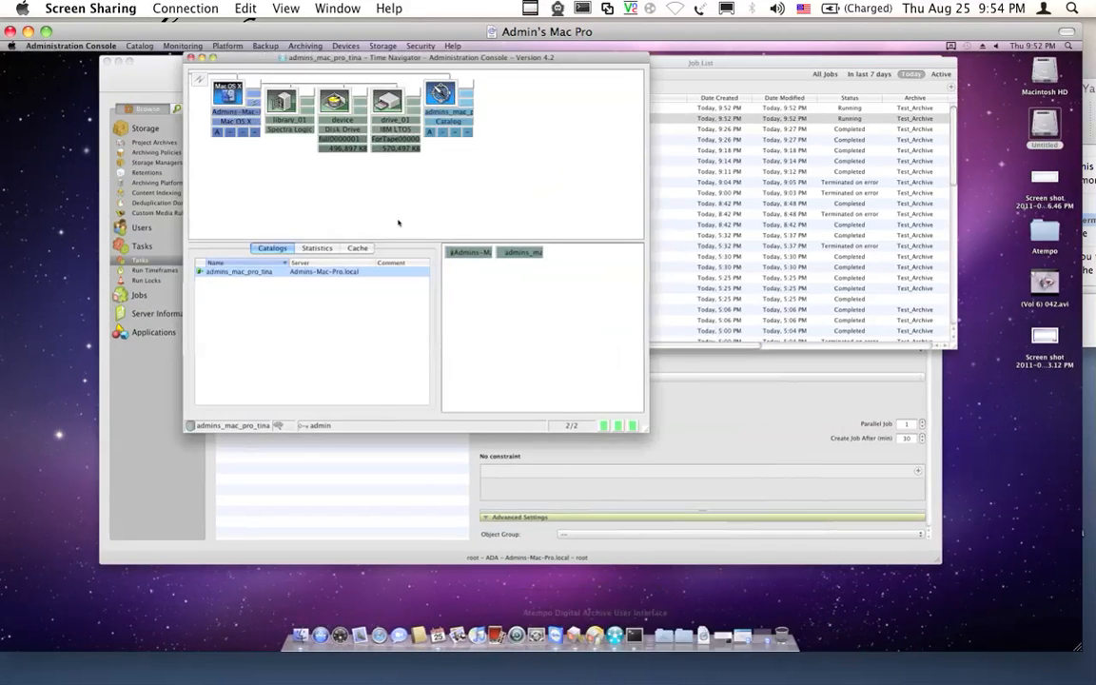
{"action": "left_click", "coordinate": [184, 46]}
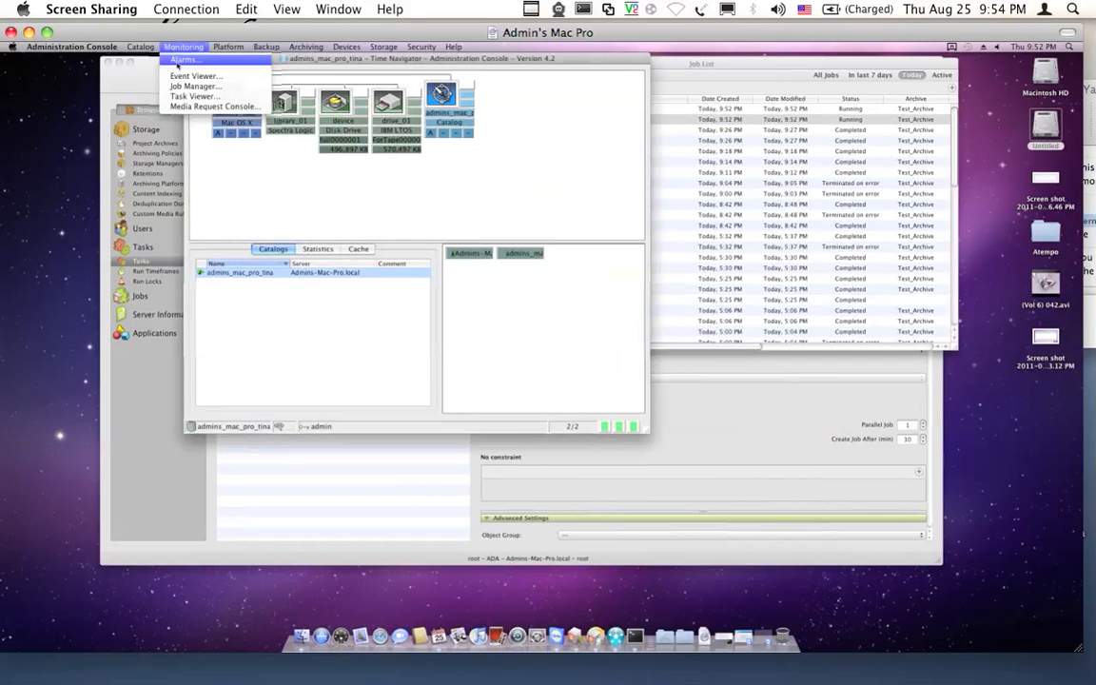
{"action": "left_click", "coordinate": [181, 90]}
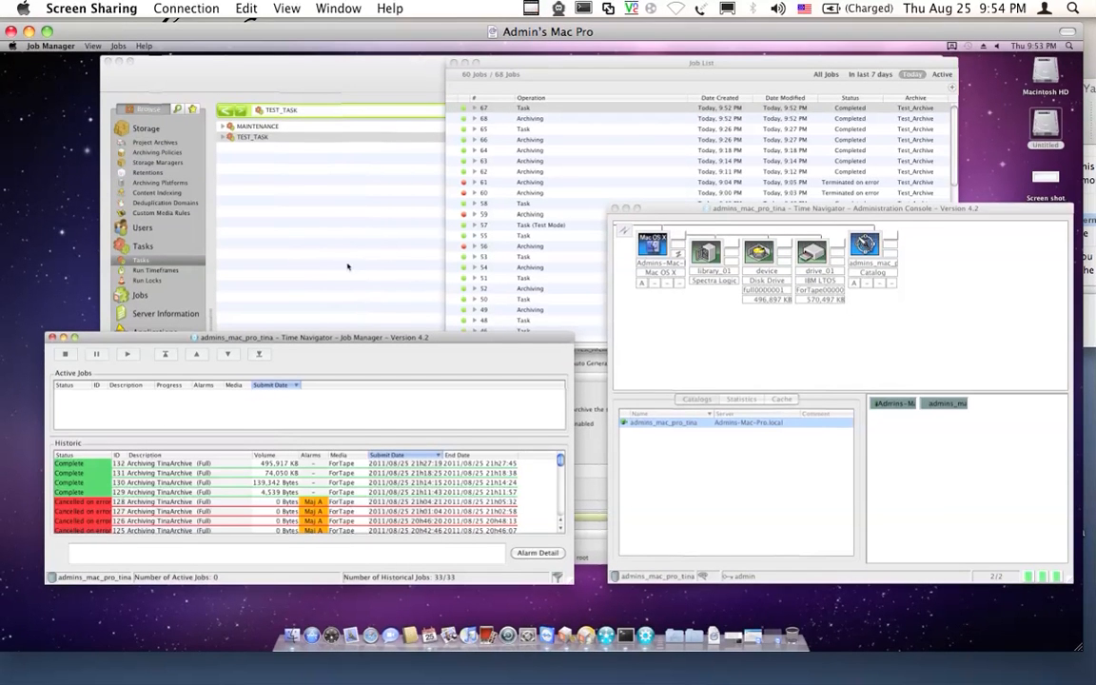
- Open the Untitled volume in Finder, view the contents of TEST_TASK's source folder, and move the Administration Console window aside
{"action": "double_click", "coordinate": [1044, 128]}
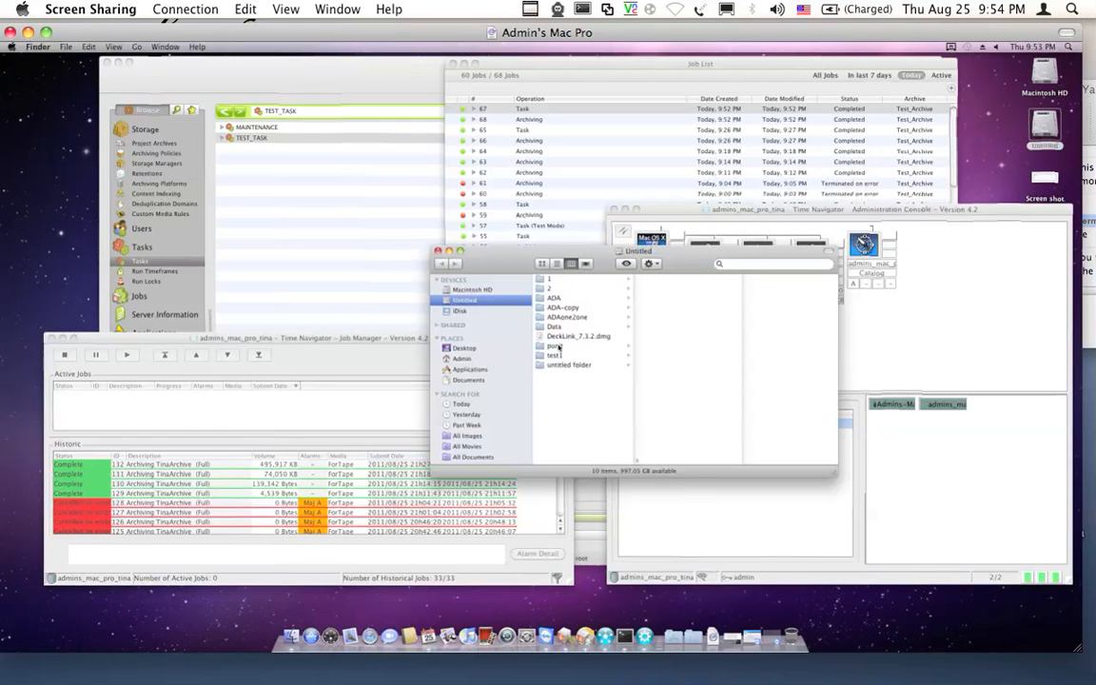
{"action": "left_click", "coordinate": [555, 346]}
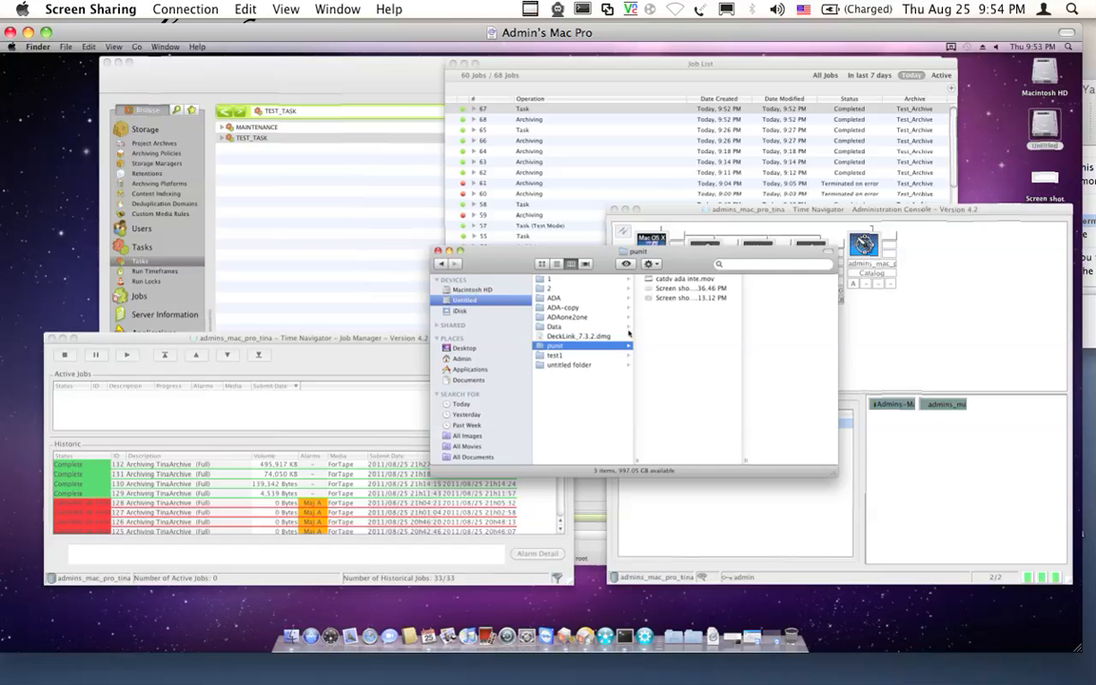
{"action": "left_click_drag", "start_coordinate": [1054, 212], "coordinate": [583, 140]}
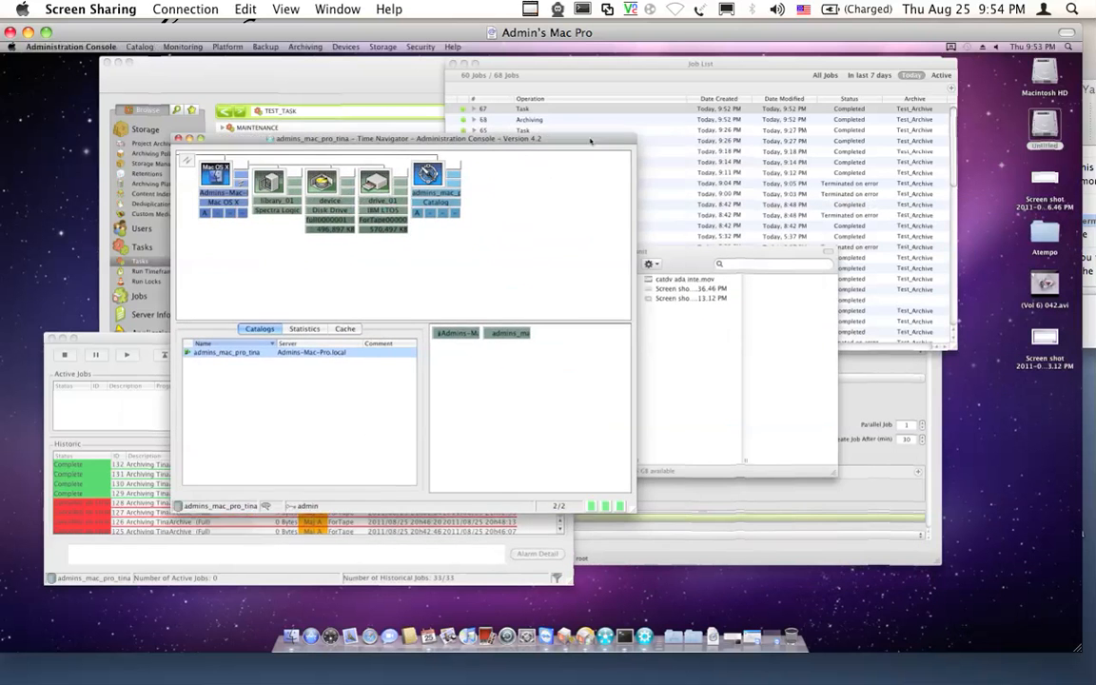
{"action": "left_click", "coordinate": [711, 322]}
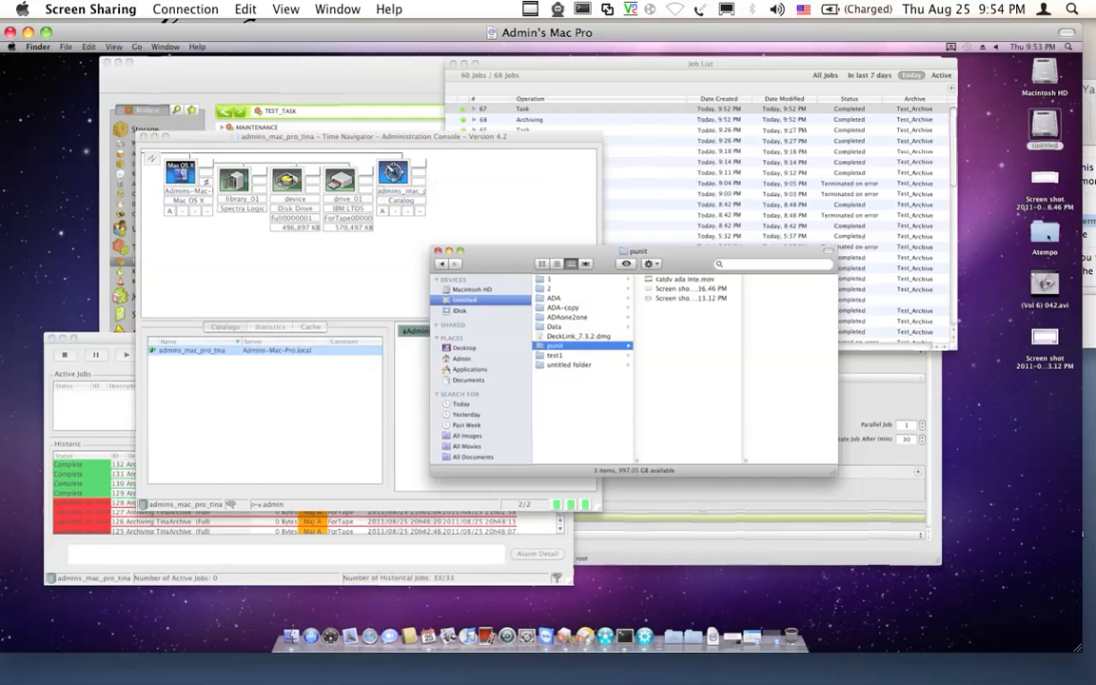
- Browse the Atempo desktop folder to ALB3_33+ SQl2k5 evl > LB_333_61_3 > Docs > de and try to copy the first four files
{"action": "double_click", "coordinate": [1045, 232]}
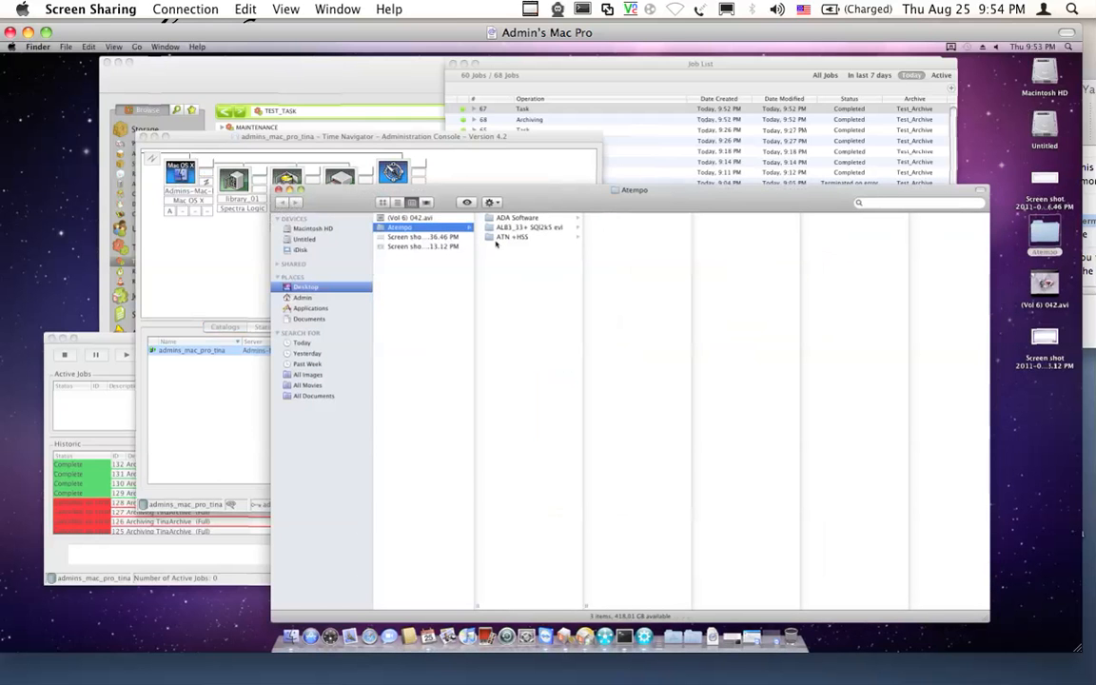
{"action": "left_click", "coordinate": [497, 228]}
{"action": "left_click", "coordinate": [625, 229]}
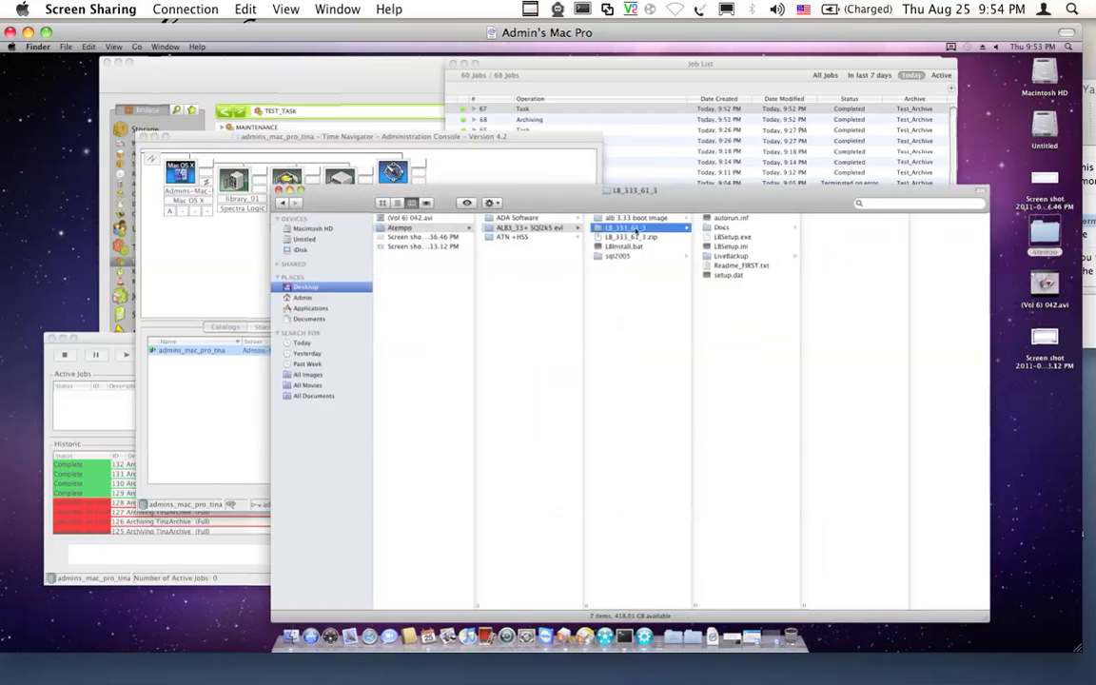
{"action": "left_click", "coordinate": [727, 229]}
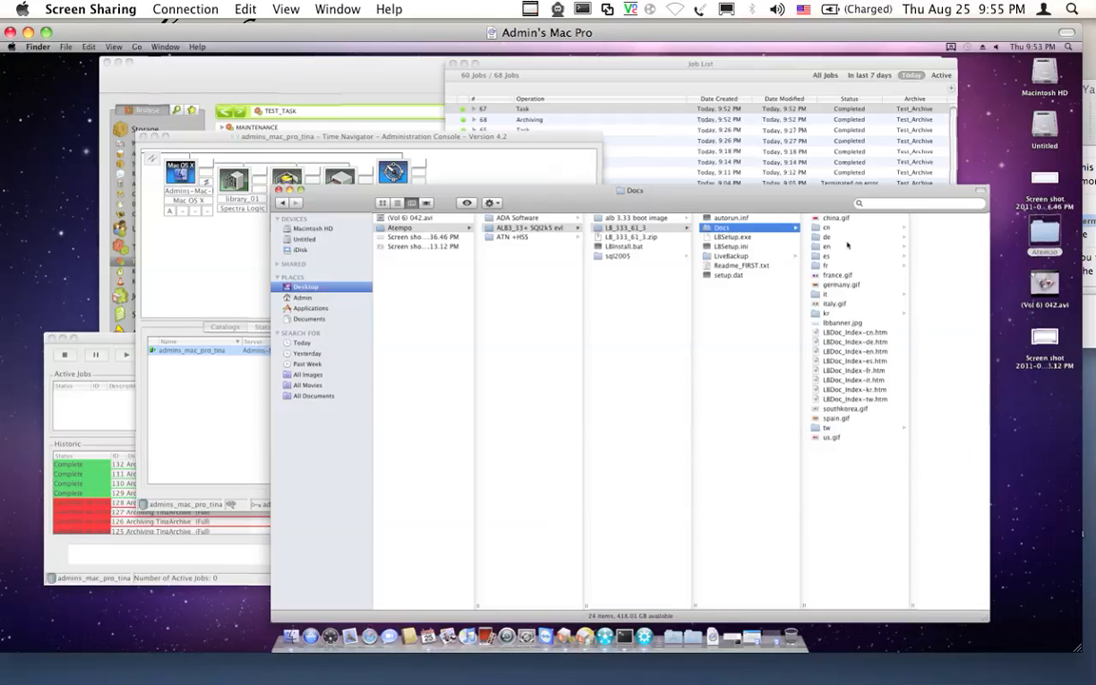
{"action": "left_click", "coordinate": [828, 246]}
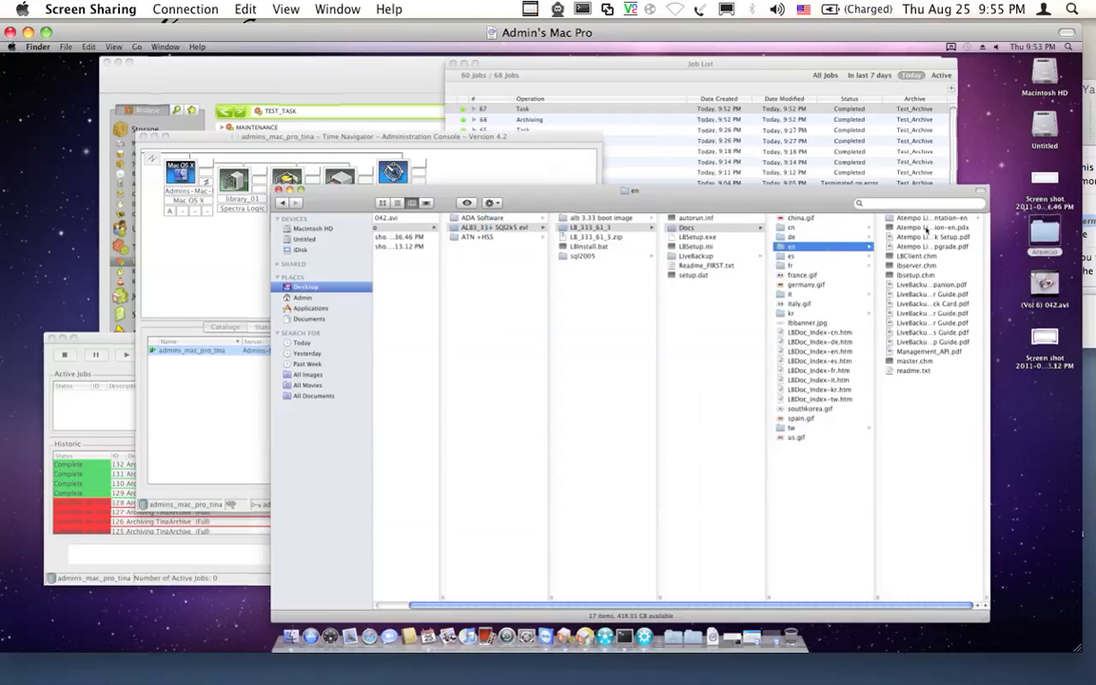
{"action": "key", "text": "Right"}
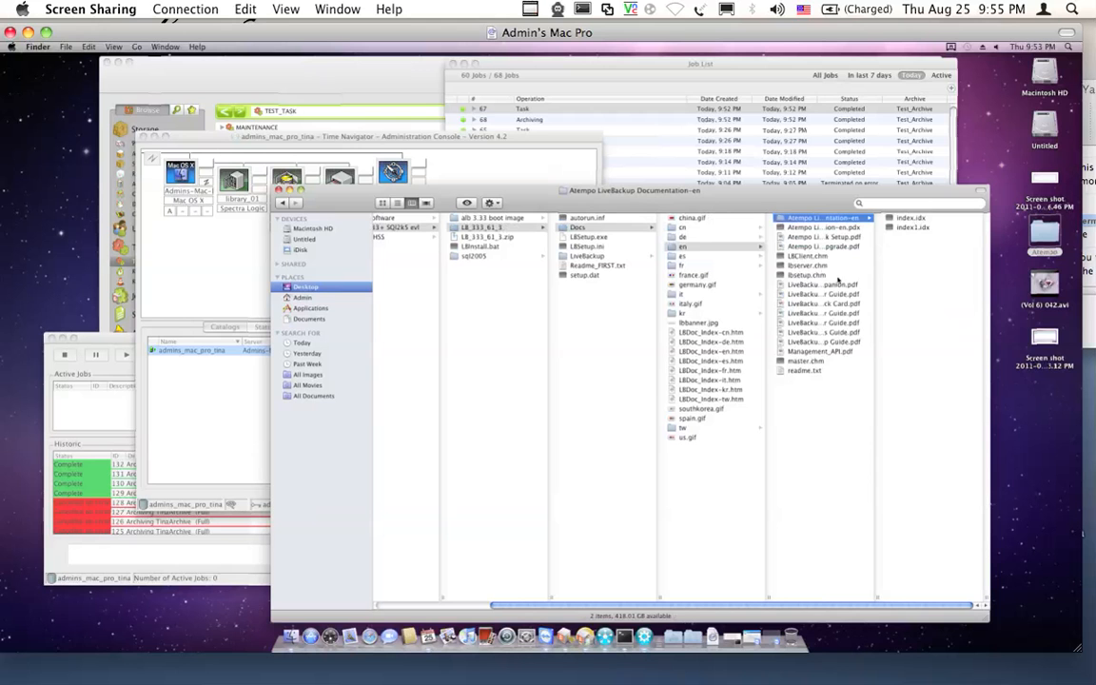
{"action": "left_click", "coordinate": [685, 238]}
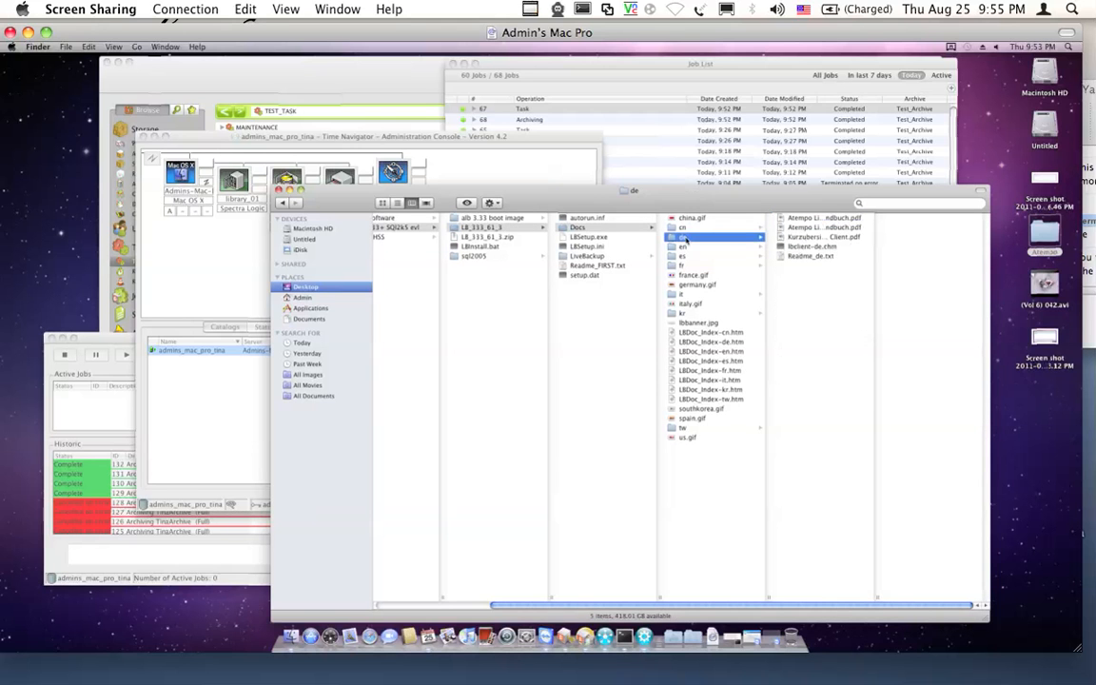
{"action": "left_click_drag", "start_coordinate": [870, 214], "coordinate": [866, 246]}
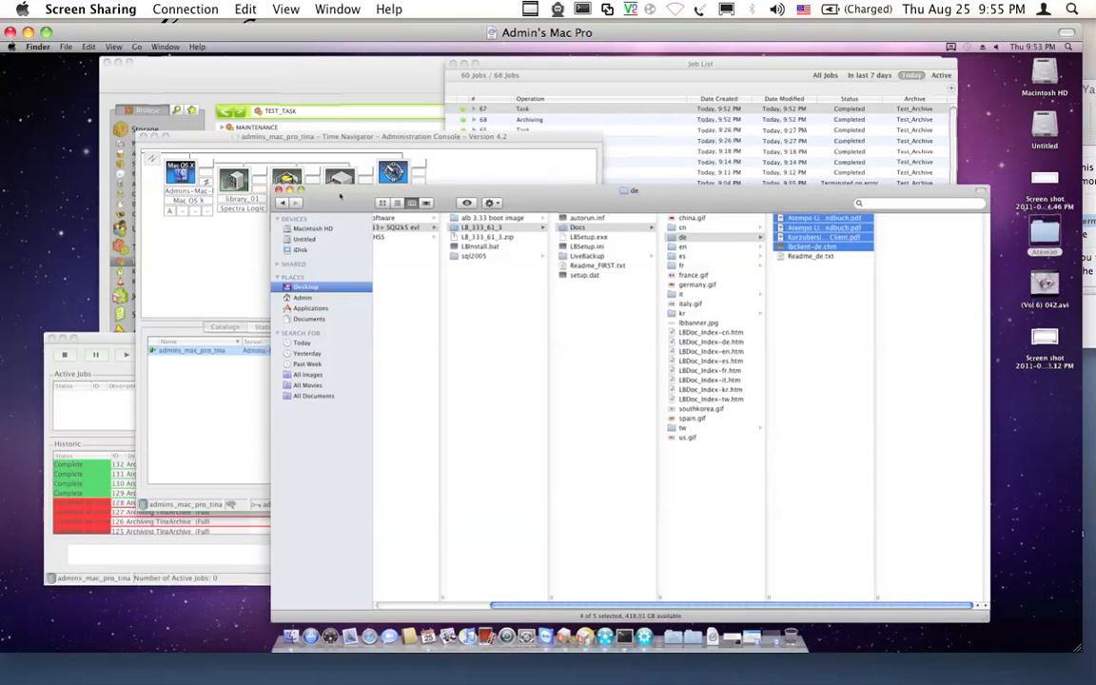
- Try to paste the files into TEST_TASK's source folder on the Untitled volume, and close both Finder windows
{"action": "left_click", "coordinate": [305, 240]}
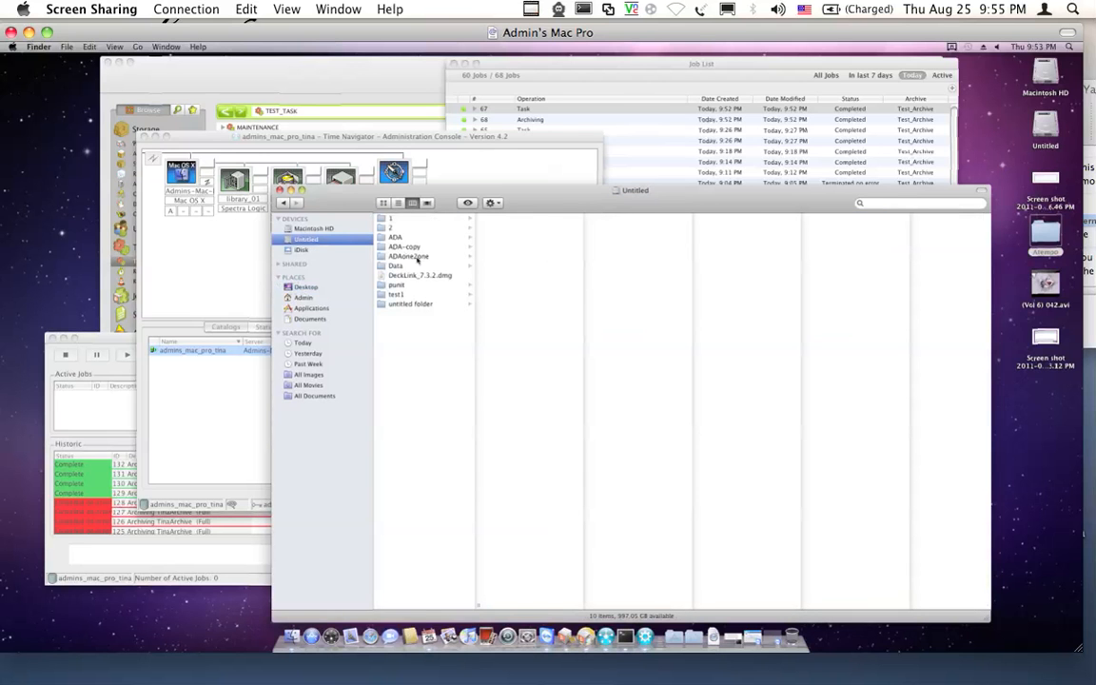
{"action": "left_click", "coordinate": [419, 284]}
{"action": "right_click", "coordinate": [491, 286]}
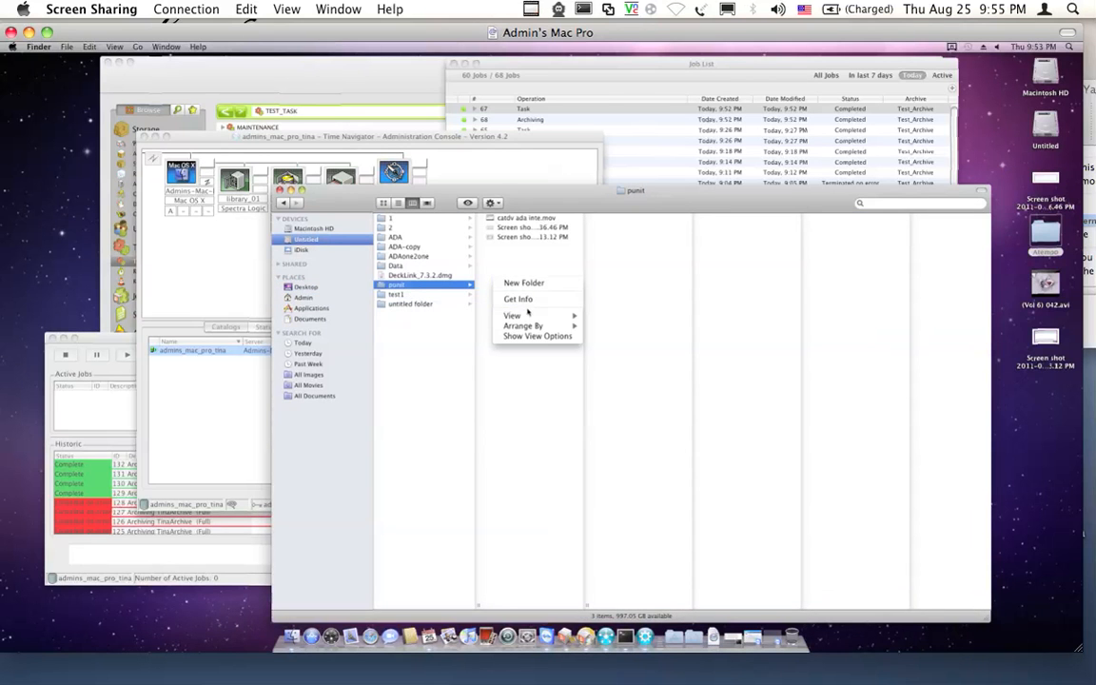
{"action": "left_click", "coordinate": [506, 268]}
{"action": "right_click", "coordinate": [418, 336]}
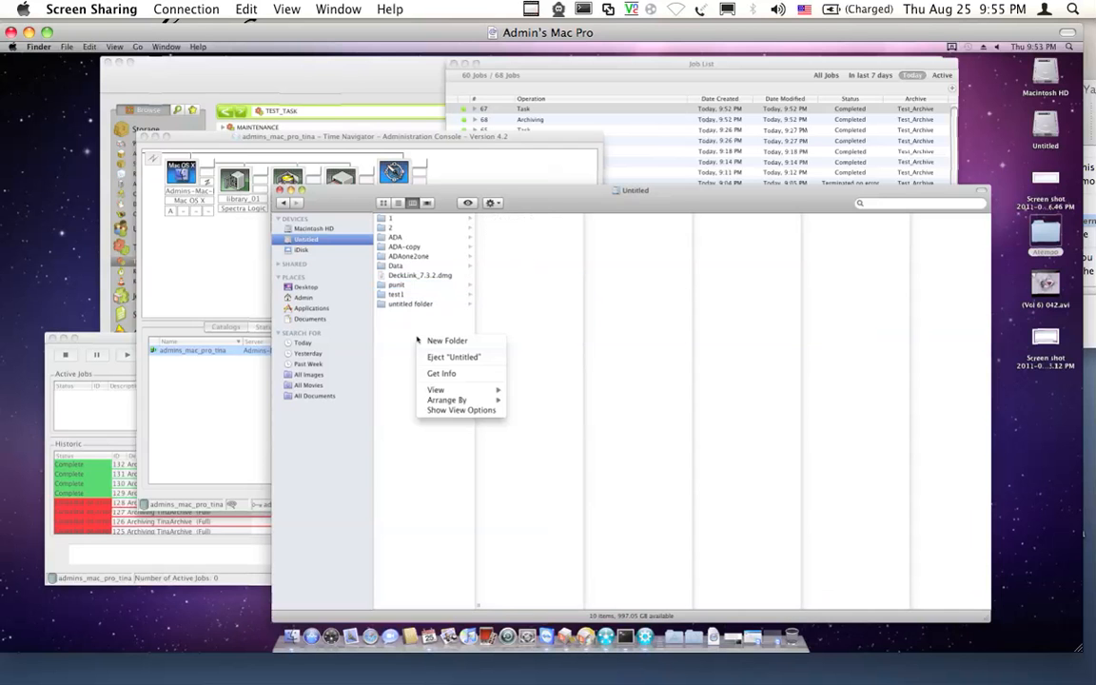
{"action": "left_click", "coordinate": [391, 320]}
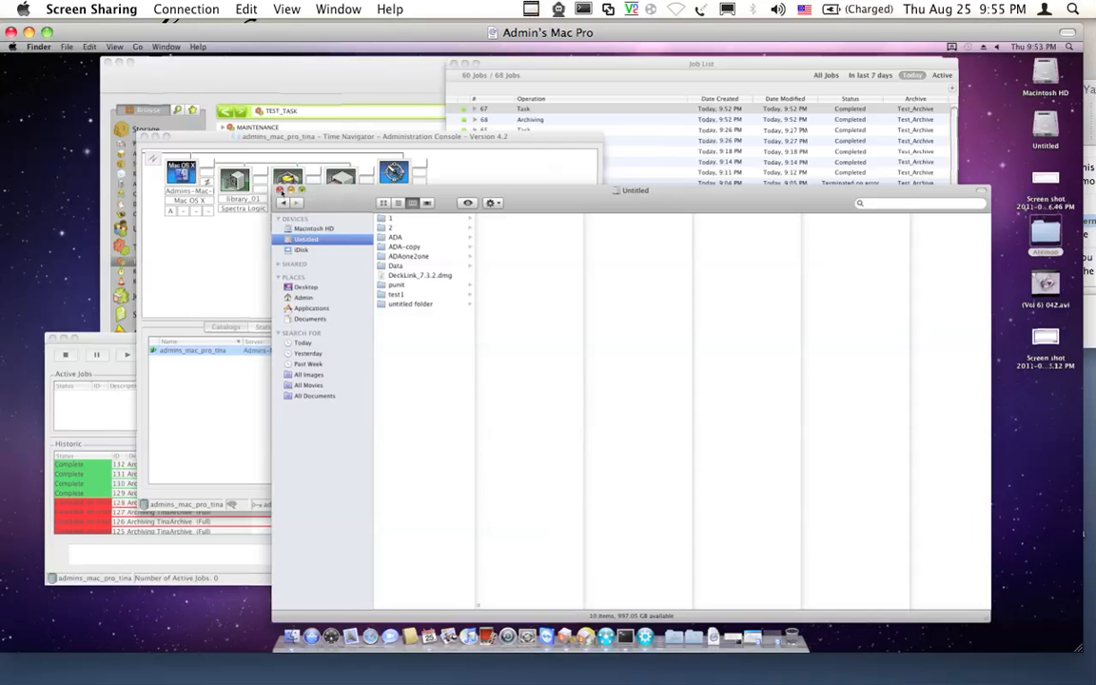
{"action": "left_click", "coordinate": [279, 191]}
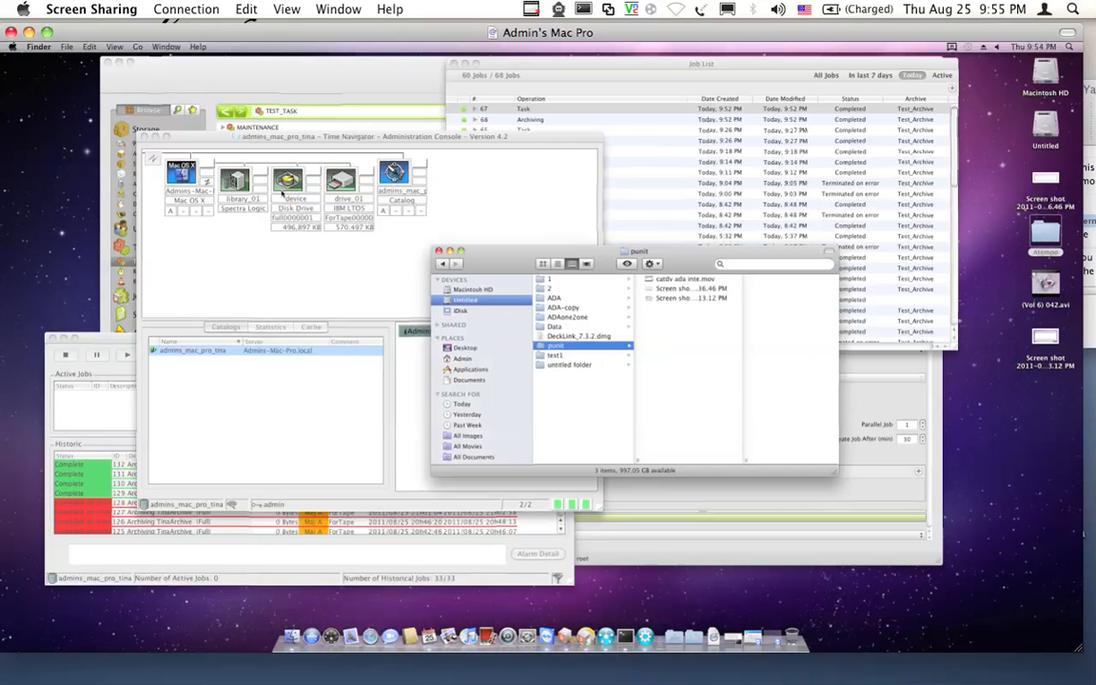
{"action": "right_click", "coordinate": [659, 323]}
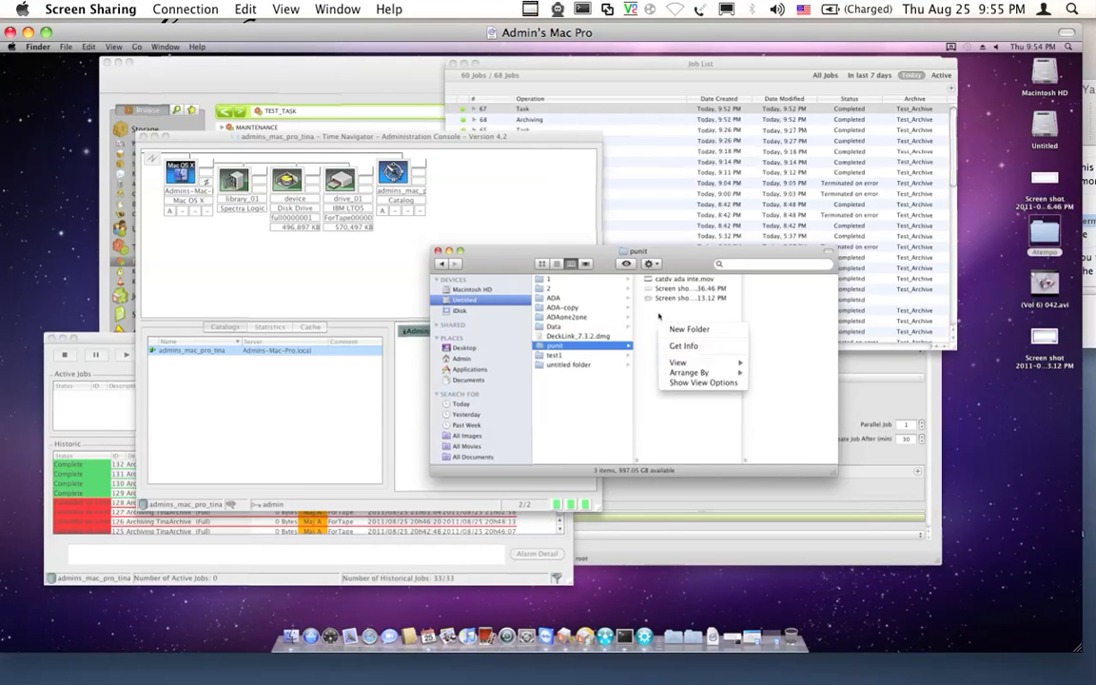
{"action": "left_click", "coordinate": [647, 310]}
{"action": "left_click", "coordinate": [439, 251]}
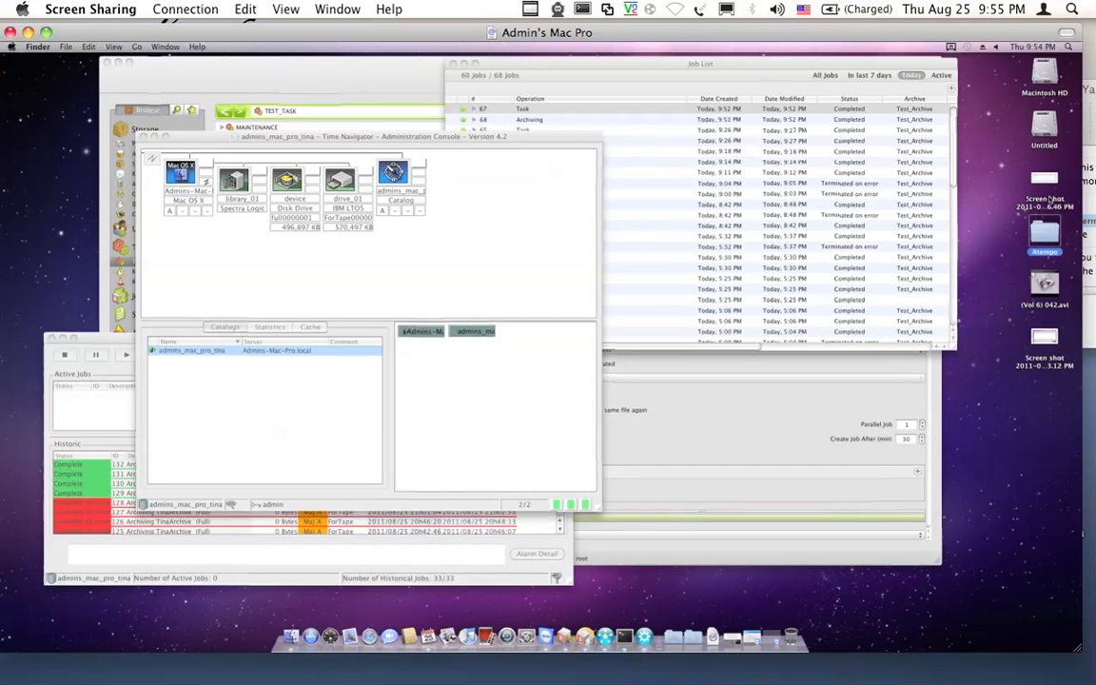
- Copy the three PDFs and lbclient-de.chm from the Atempo desktop folder's ALB3_33+ SQl2k5 evl > LB_333_61_3 > Docs > de subfolder
{"action": "double_click", "coordinate": [1043, 231]}
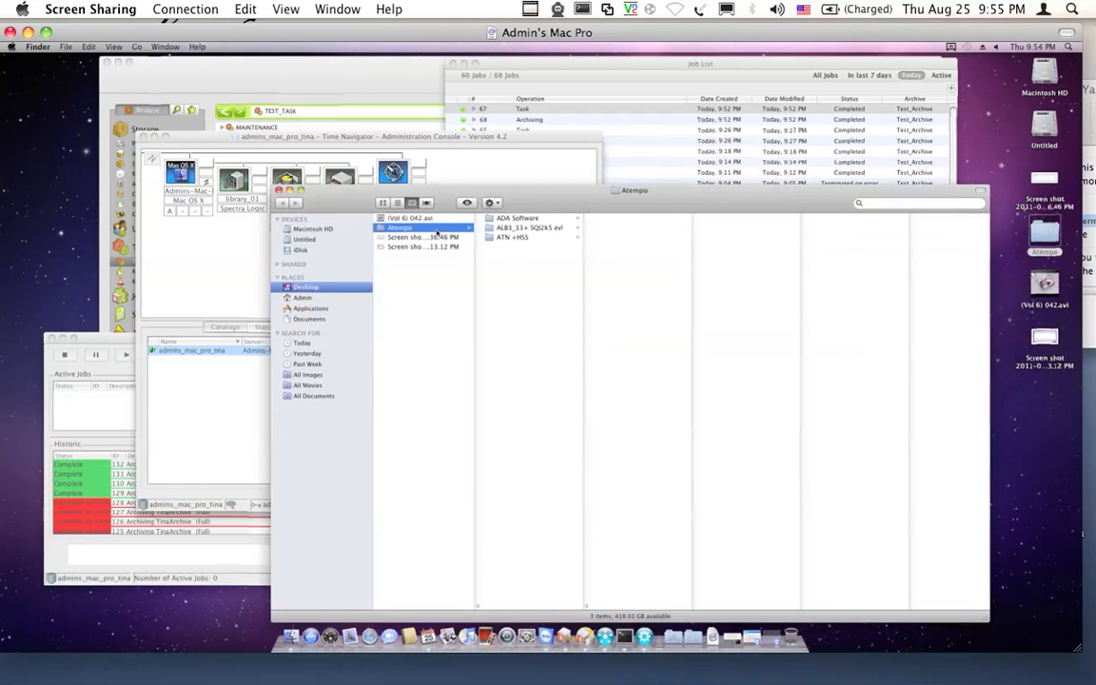
{"action": "left_click", "coordinate": [520, 229]}
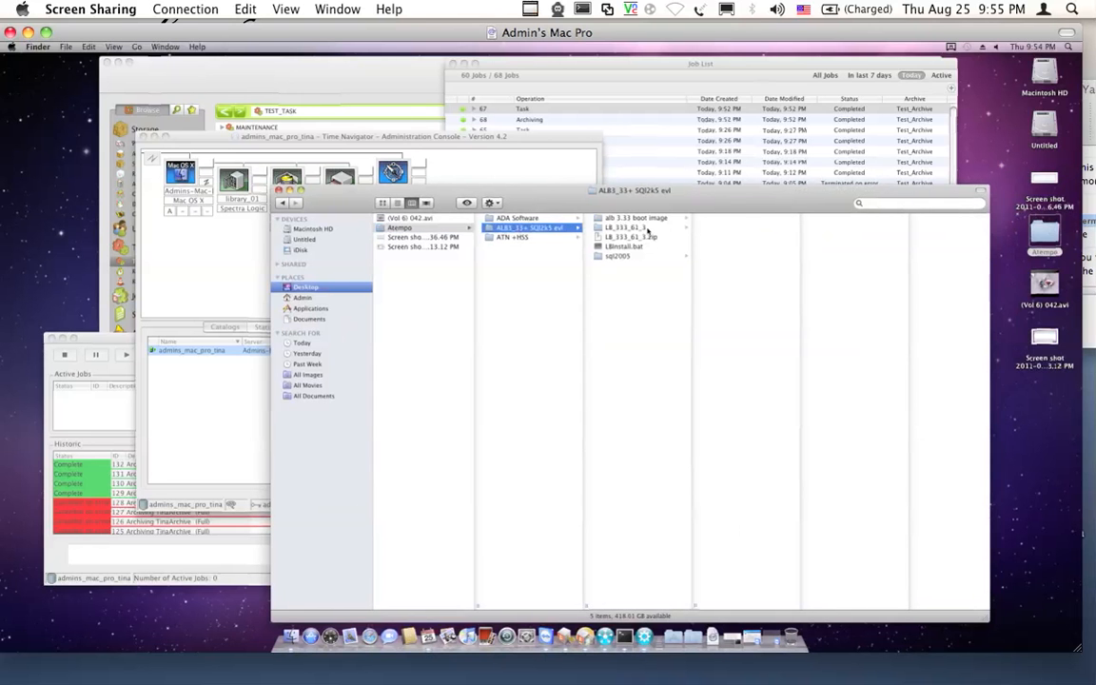
{"action": "left_click", "coordinate": [624, 227]}
{"action": "left_click", "coordinate": [724, 232]}
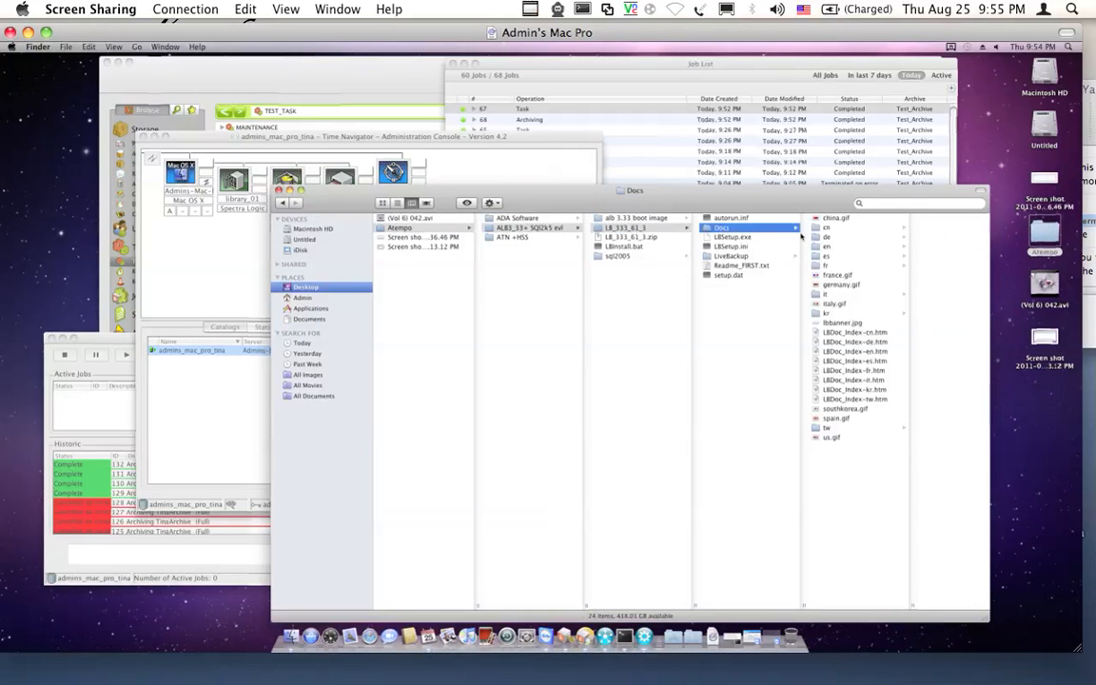
{"action": "left_click", "coordinate": [897, 237]}
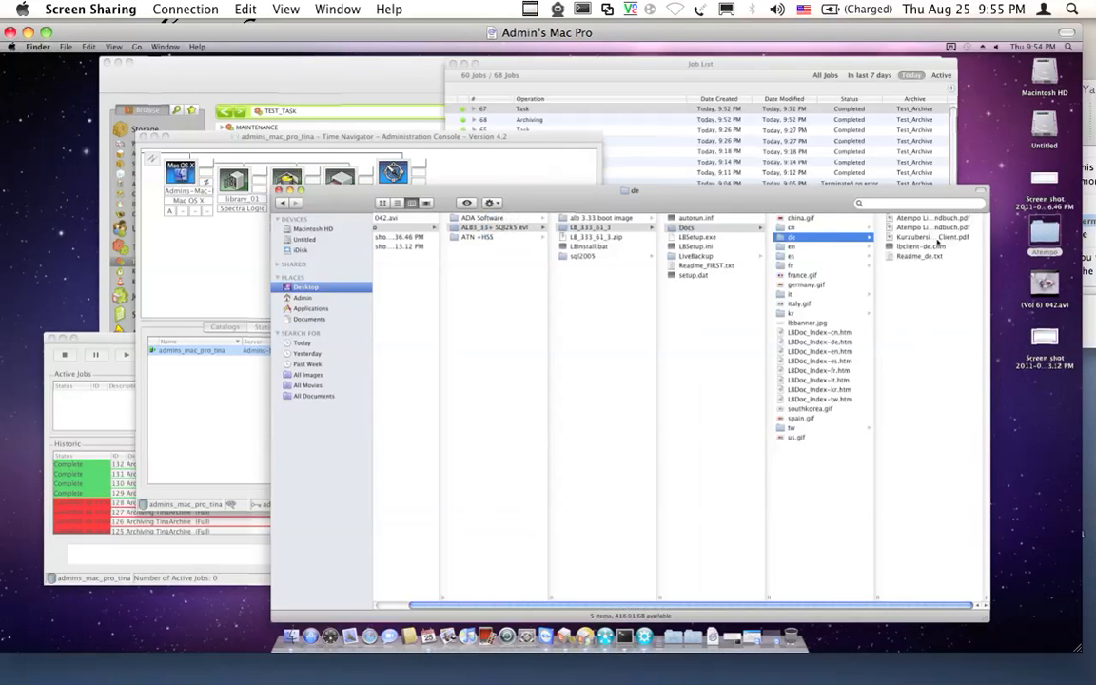
{"action": "left_click", "coordinate": [956, 246]}
{"action": "left_click", "coordinate": [948, 218], "text": "shift"}
{"action": "right_click", "coordinate": [949, 221]}
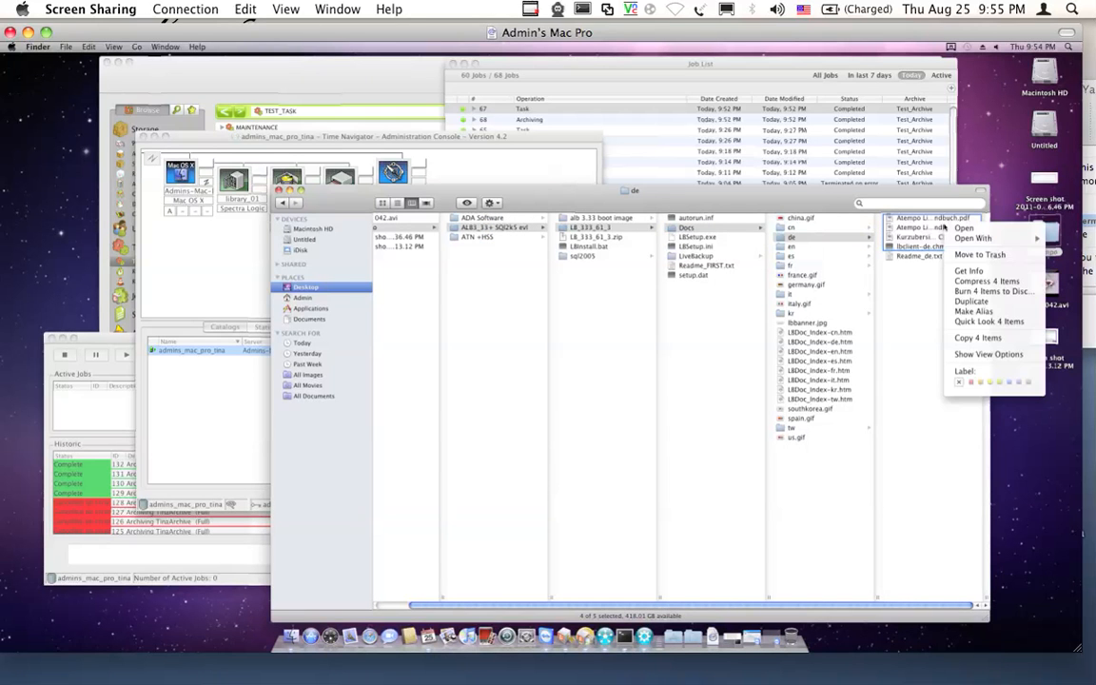
{"action": "left_click", "coordinate": [978, 337]}
- Paste the four copied files into TEST_TASK's source folder on the Untitled volume and close the Finder window
{"action": "left_click", "coordinate": [306, 239]}
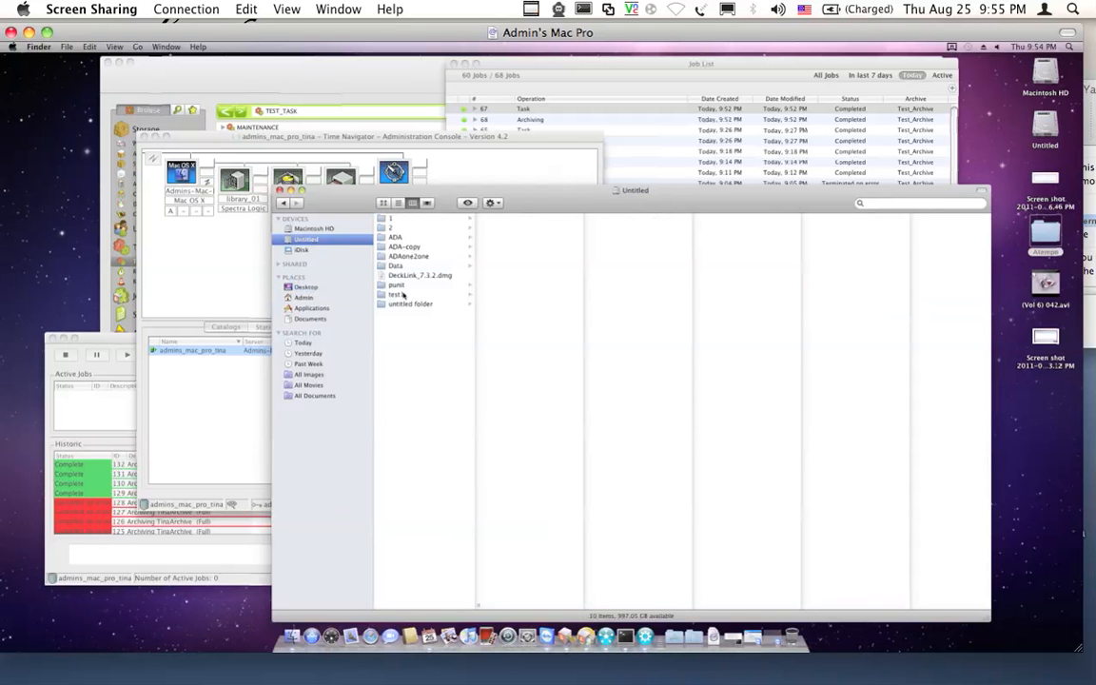
{"action": "left_click", "coordinate": [410, 284]}
{"action": "right_click", "coordinate": [488, 296]}
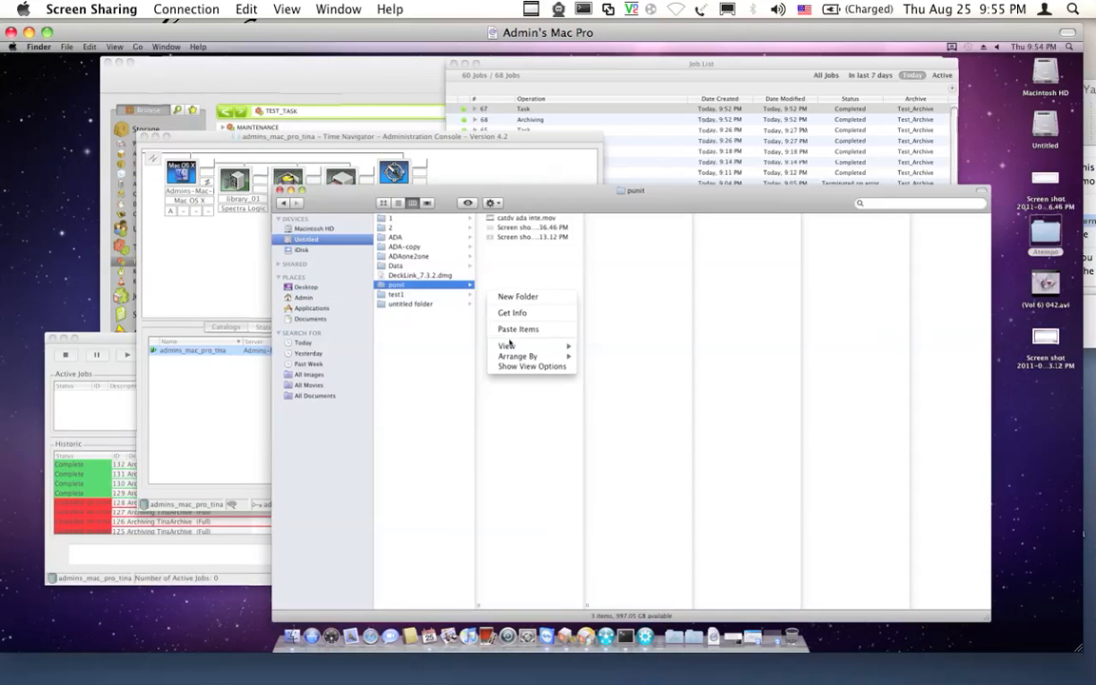
{"action": "left_click", "coordinate": [511, 329]}
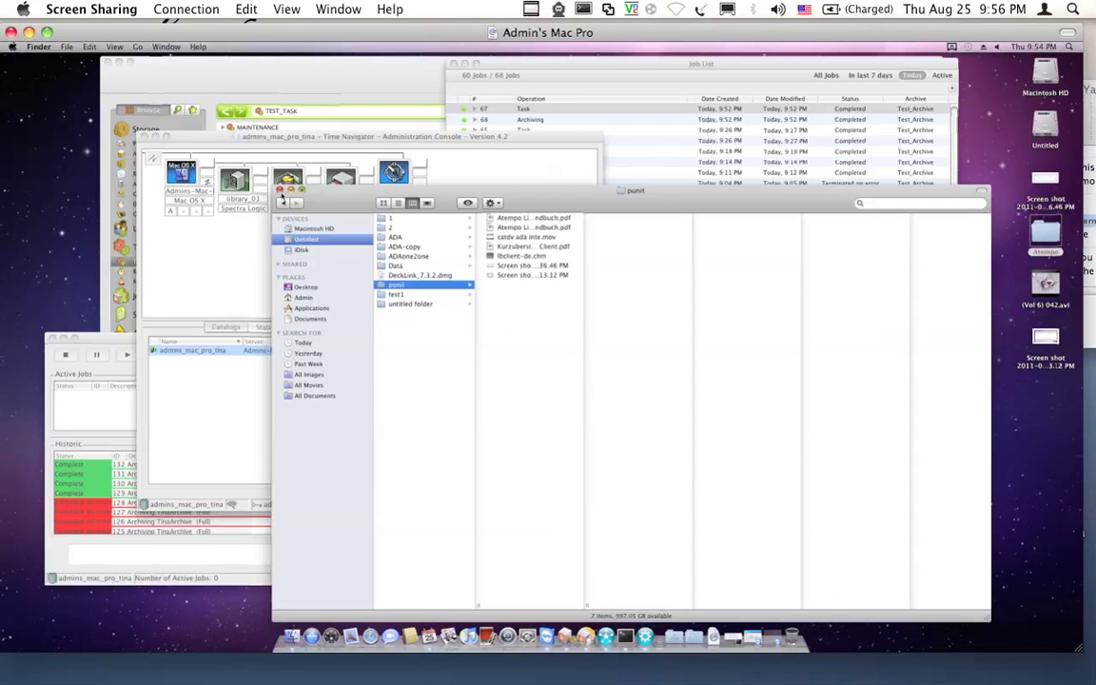
{"action": "left_click", "coordinate": [280, 191]}
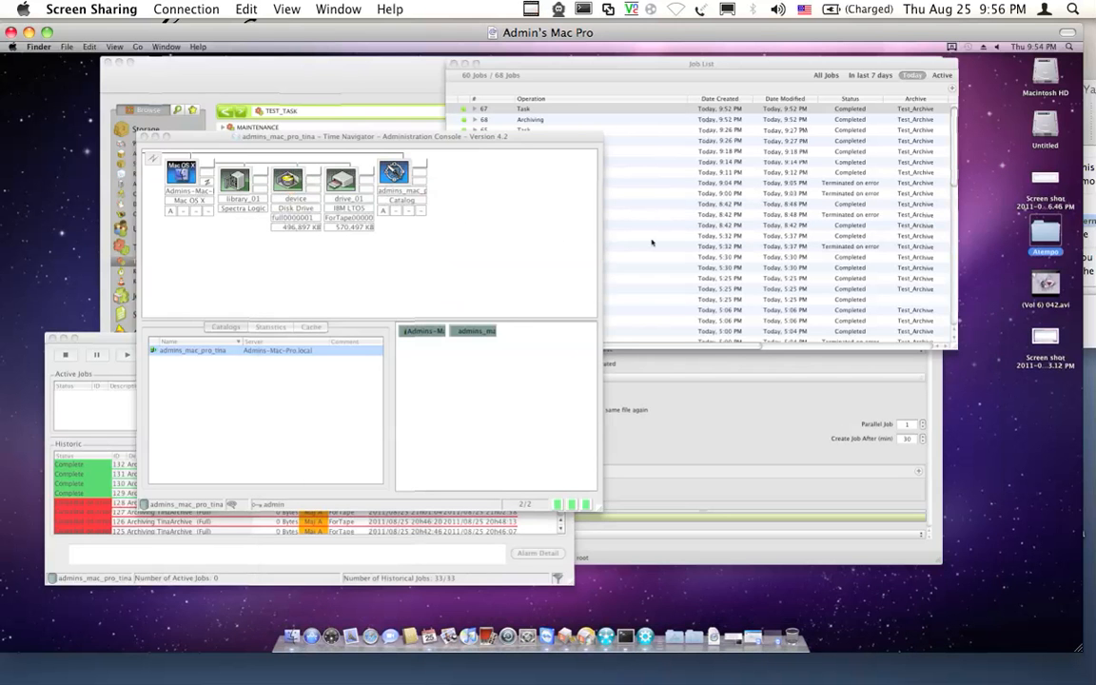
- Switch to Atempo Digital Archive Administration, launch TEST_TASK again and move the window aside to uncover the monitoring windows
{"action": "left_click", "coordinate": [729, 421]}
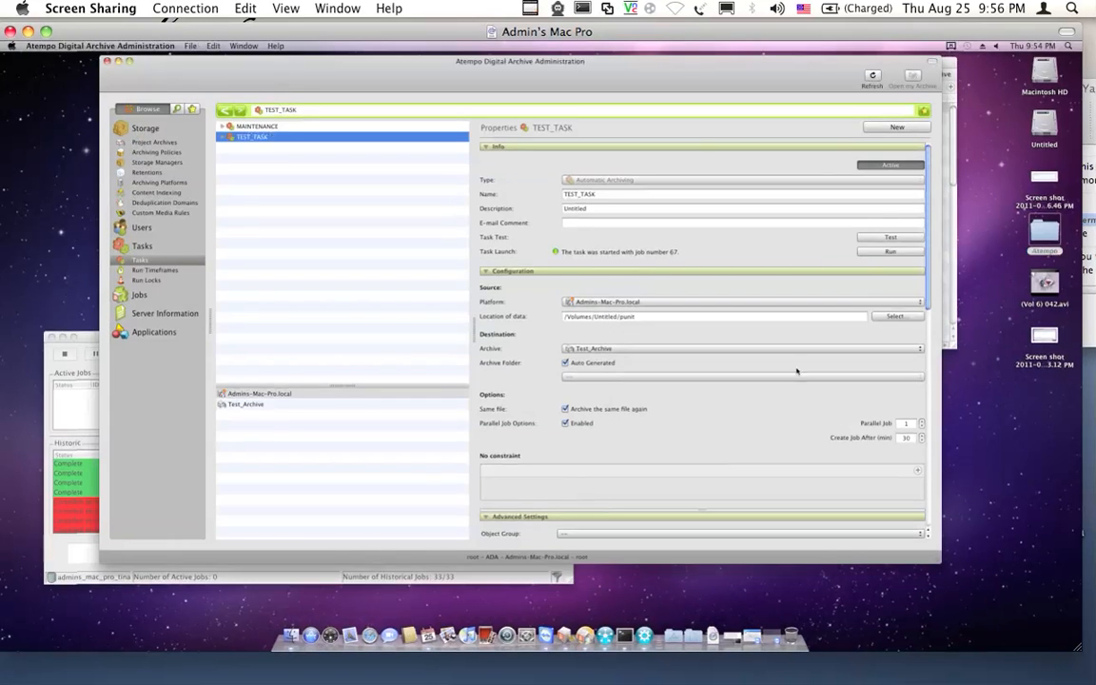
{"action": "left_click", "coordinate": [884, 252]}
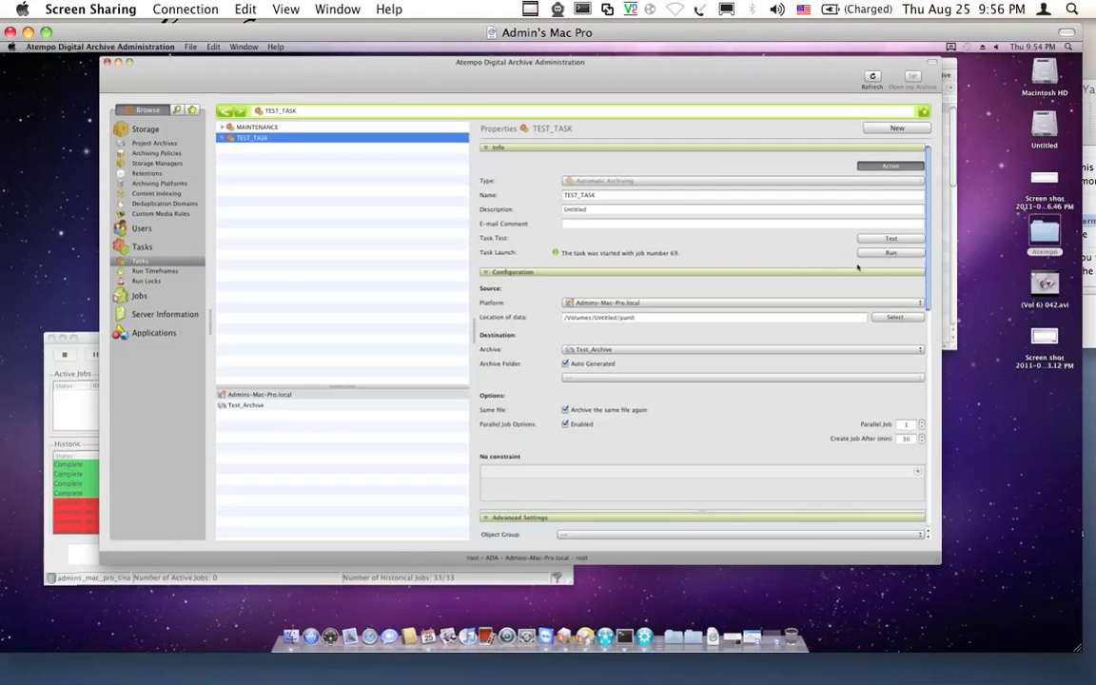
{"action": "left_click_drag", "start_coordinate": [399, 98], "coordinate": [479, 132]}
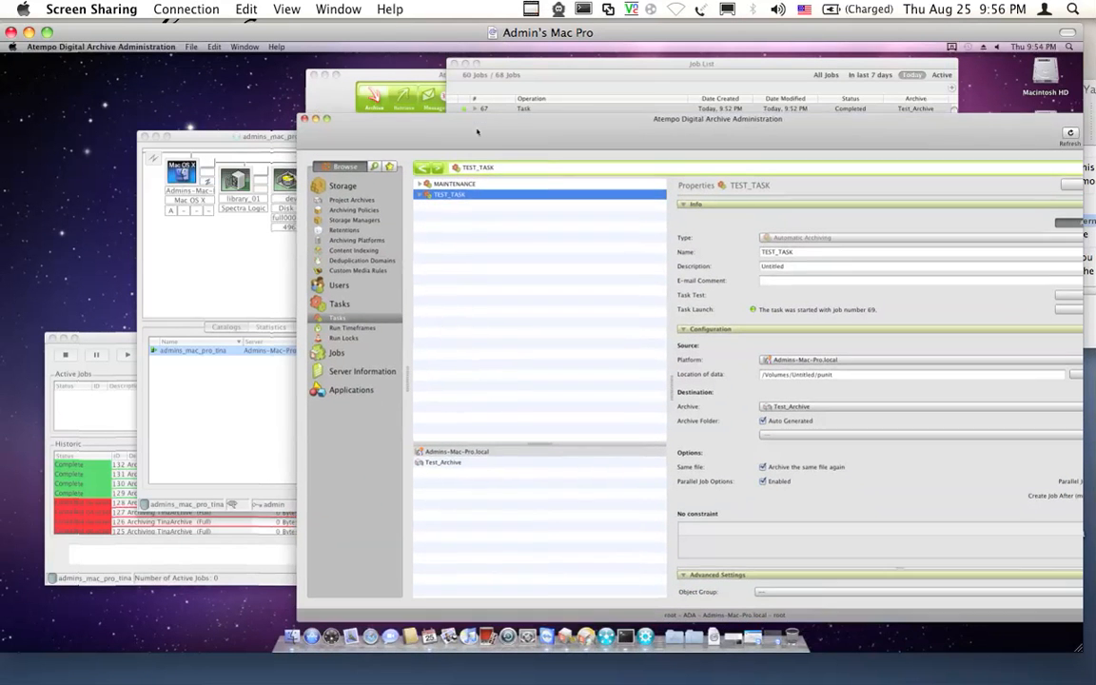
- Select the newest task job in today's Job List and bring the Job Manager forward to monitor the archiving job
{"action": "left_click", "coordinate": [559, 78]}
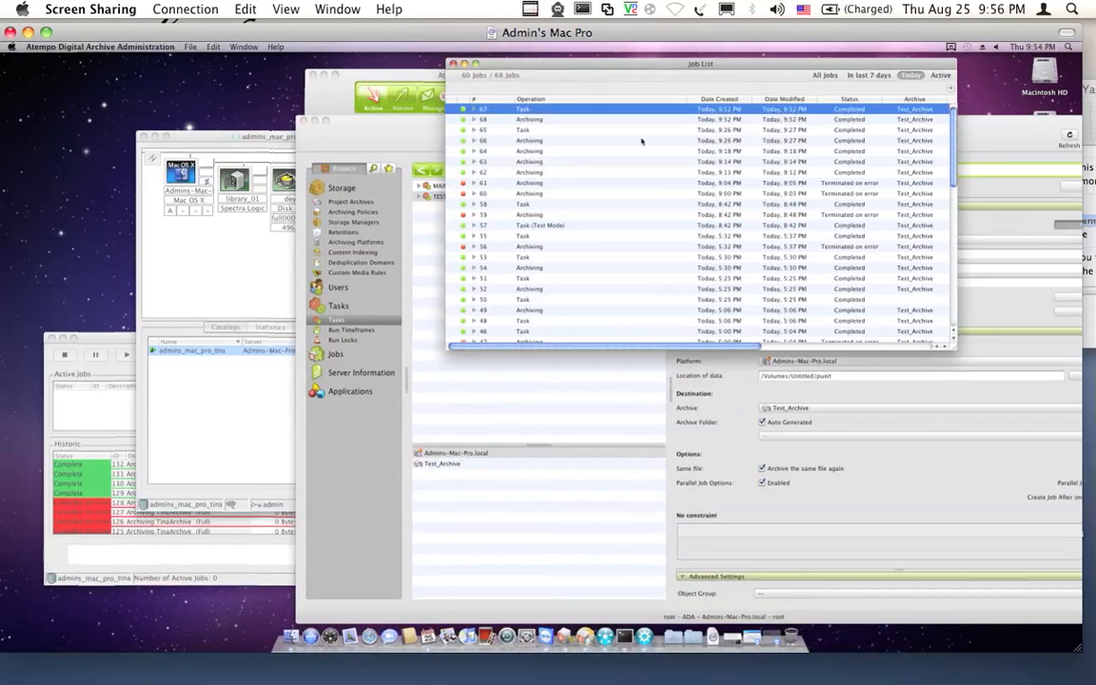
{"action": "left_click", "coordinate": [1022, 306]}
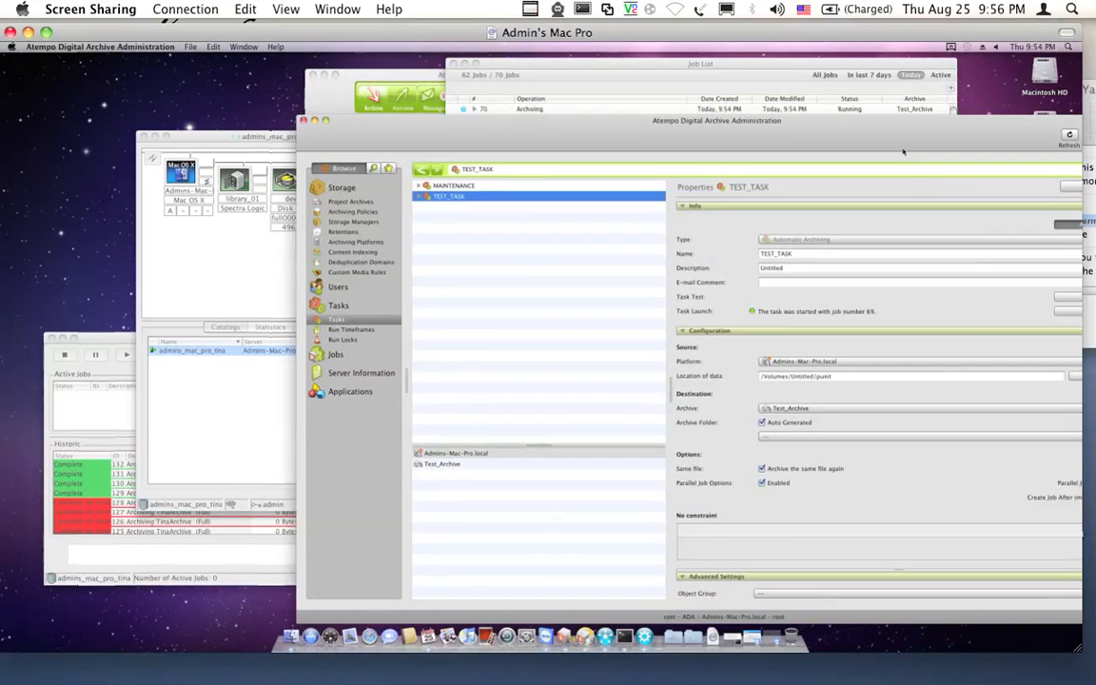
{"action": "left_click", "coordinate": [624, 63]}
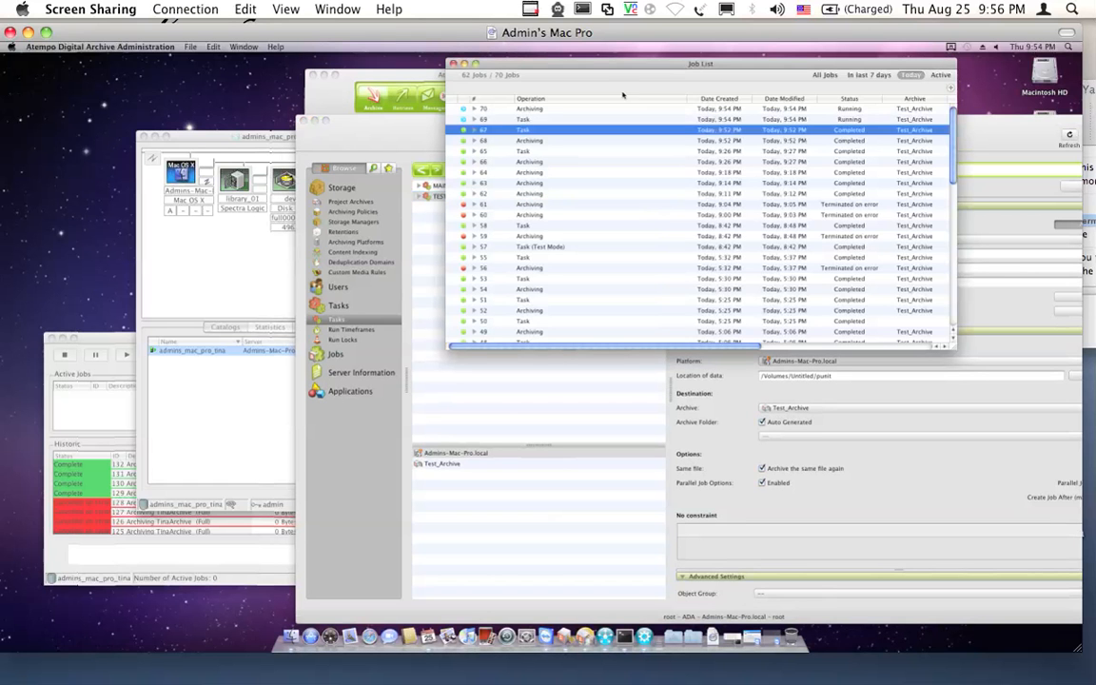
{"action": "left_click", "coordinate": [515, 120]}
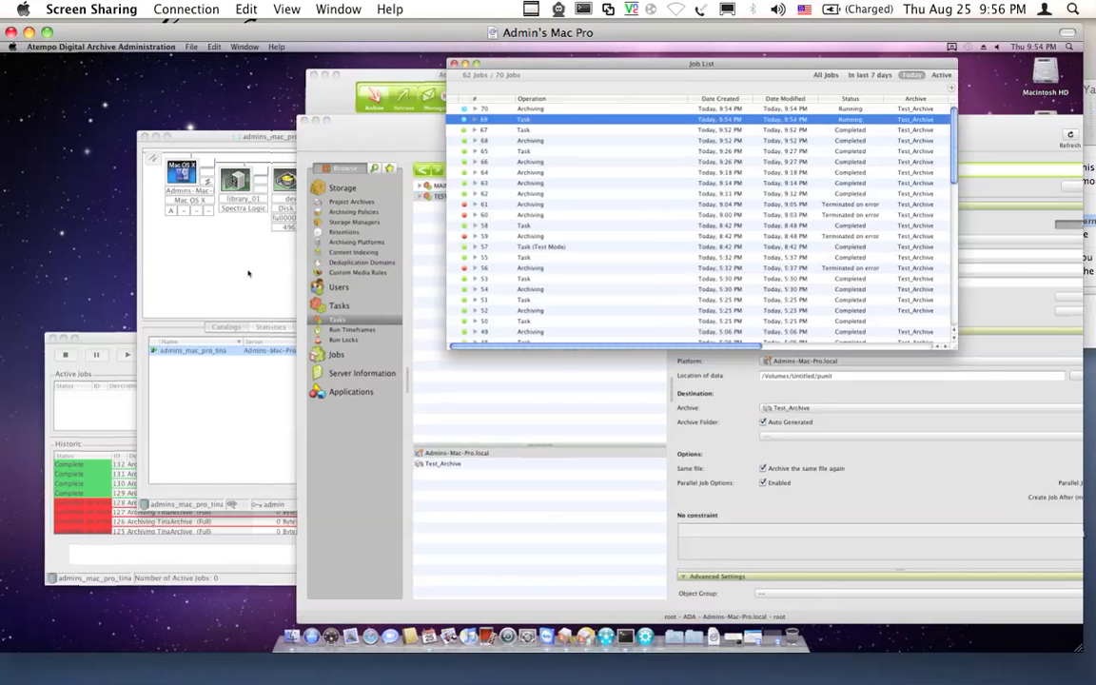
{"action": "left_click", "coordinate": [112, 346]}
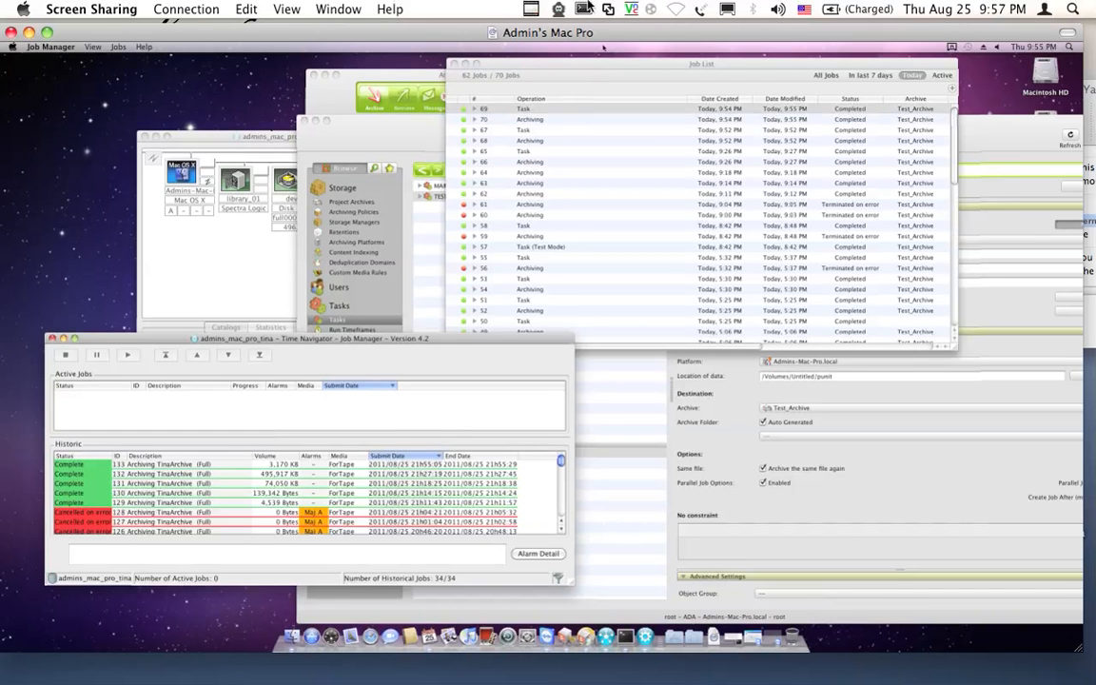
{"action": "left_click", "coordinate": [530, 9]}
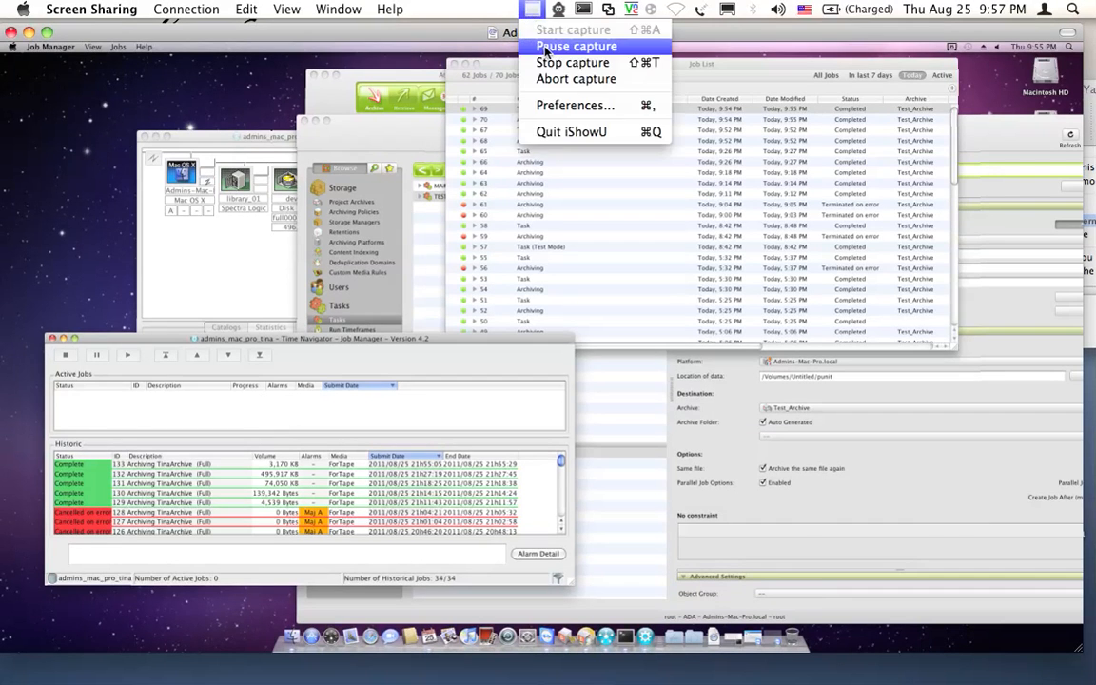
{"action": "left_click", "coordinate": [490, 45]}
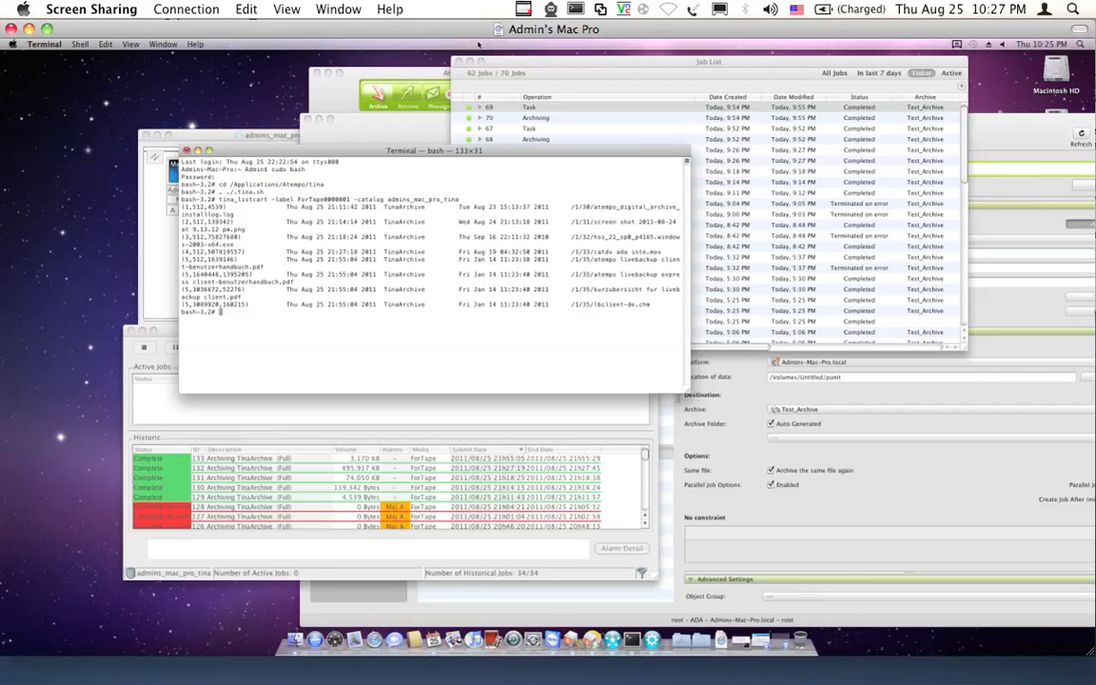
- Enlarge the Terminal window and rerun tina_listcart -label ForTape0000001 -catalog admins_mac_pro_tina to list the tape's contents
{"action": "key", "text": "Up"}
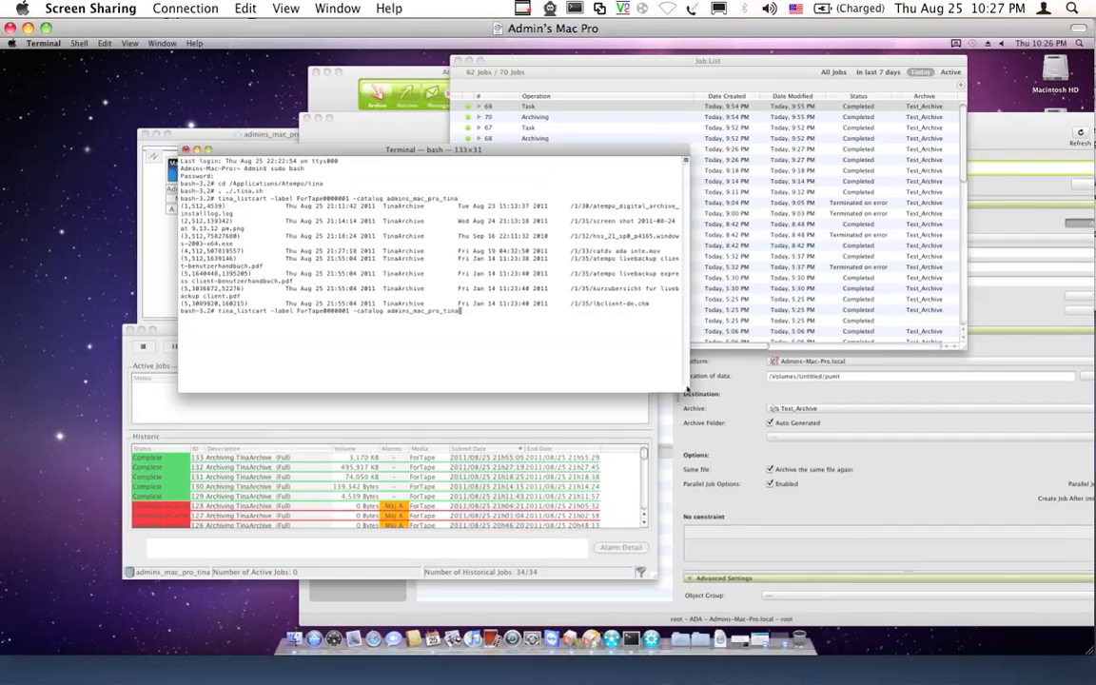
{"action": "left_click_drag", "start_coordinate": [686, 392], "coordinate": [864, 550]}
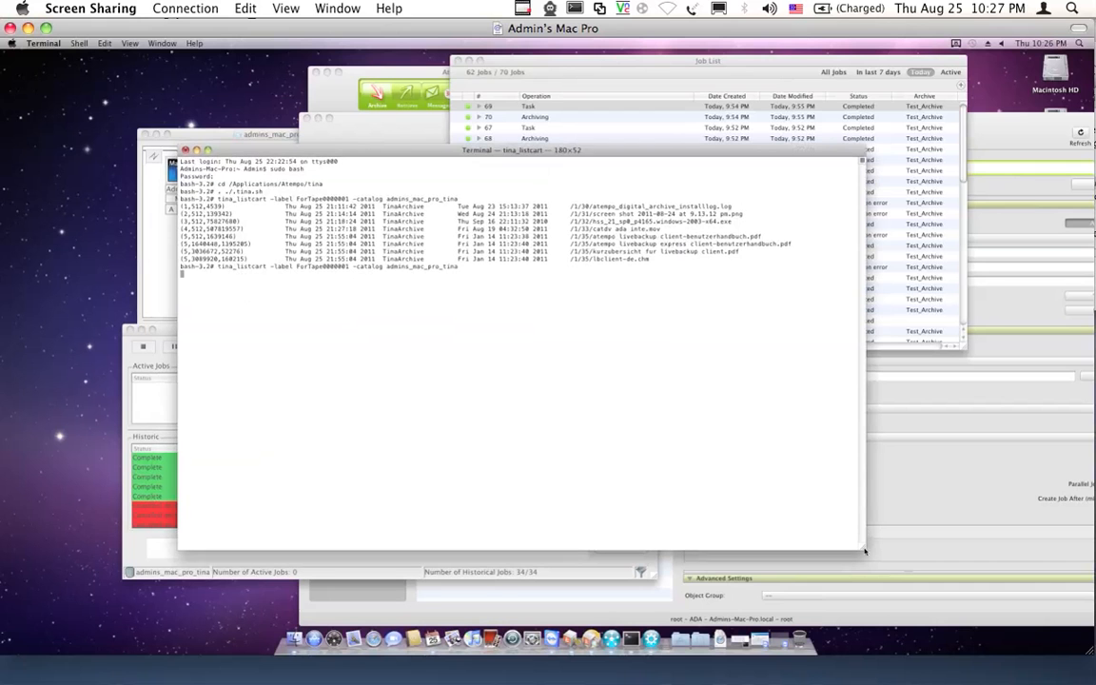
- Run the tape listing for ForTape0000001 and highlight the new output in Terminal to check the archived files
{"action": "key", "text": "Return"}
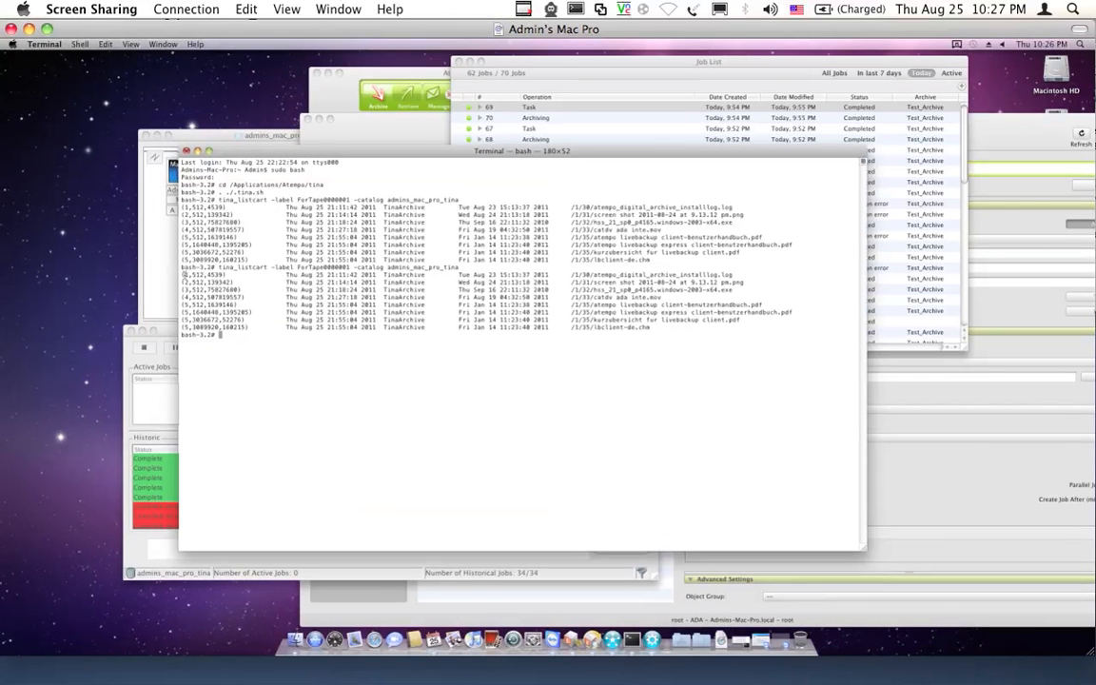
{"action": "left_click_drag", "start_coordinate": [181, 272], "coordinate": [322, 352]}
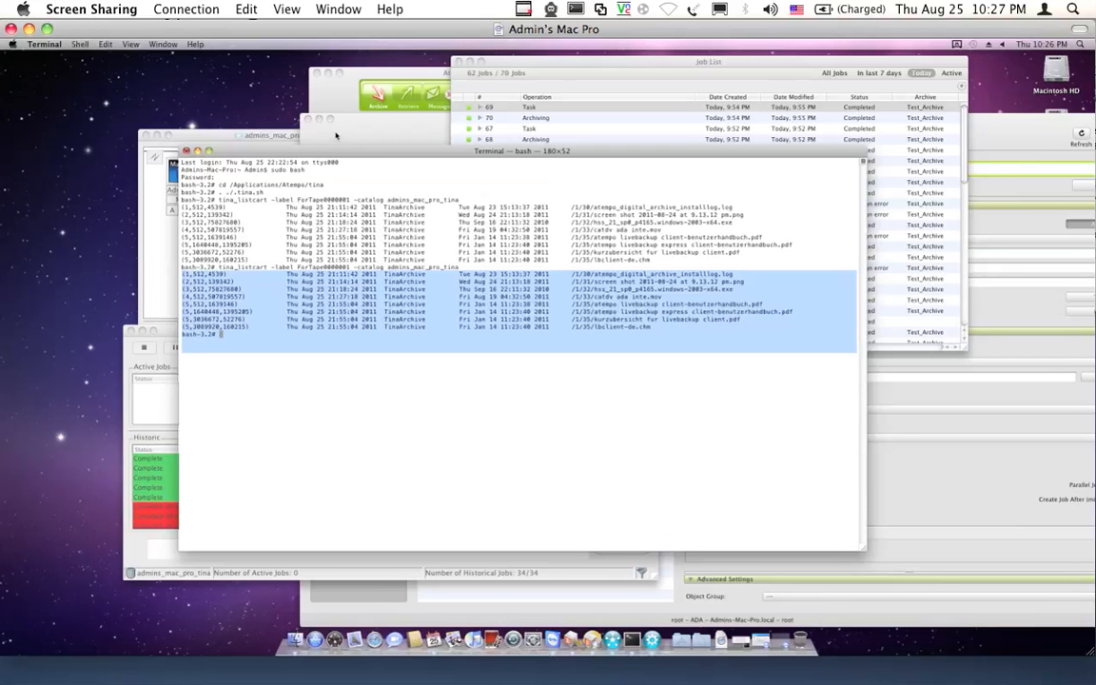
- Switch to the Atempo Digital Archive User Interface, add (Vol 6) 042.avi from the Desktop to Test_Archive and apply the archiving action
{"action": "left_click", "coordinate": [328, 88]}
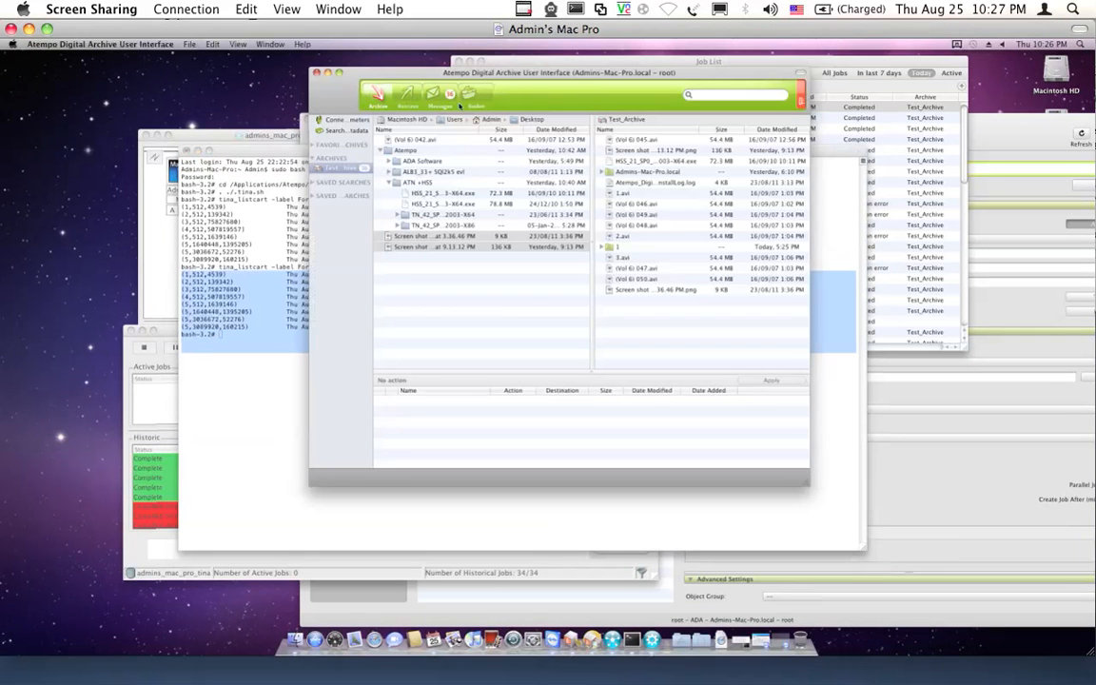
{"action": "left_click_drag", "start_coordinate": [501, 73], "coordinate": [423, 84]}
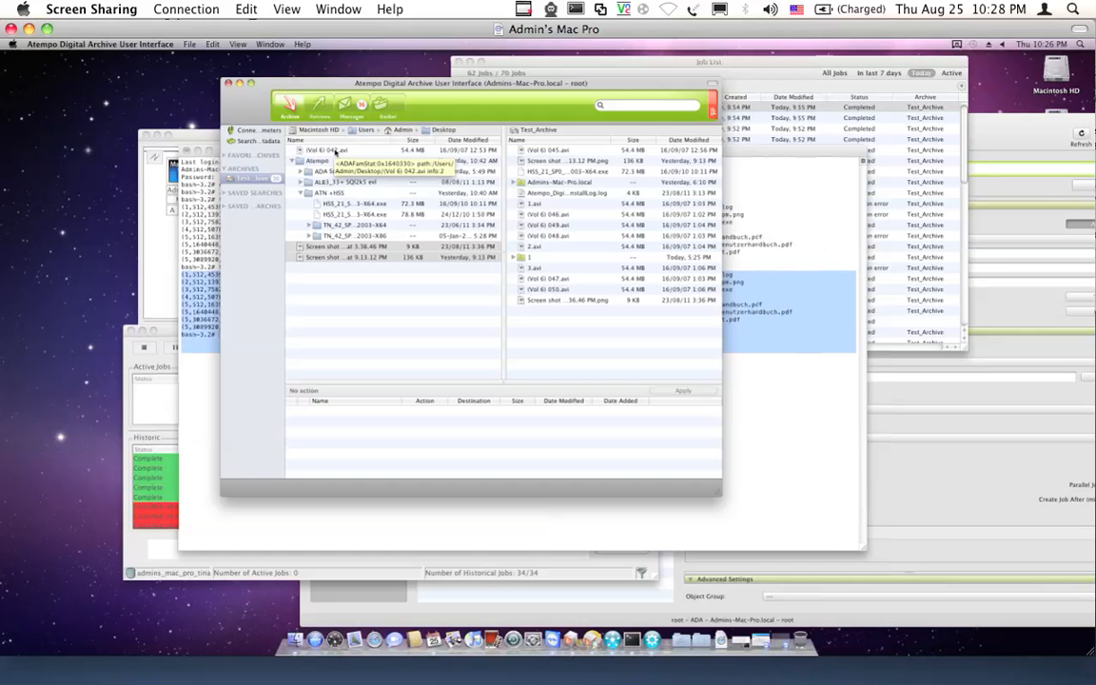
{"action": "left_click_drag", "start_coordinate": [335, 151], "coordinate": [569, 335]}
{"action": "left_click", "coordinate": [344, 266]}
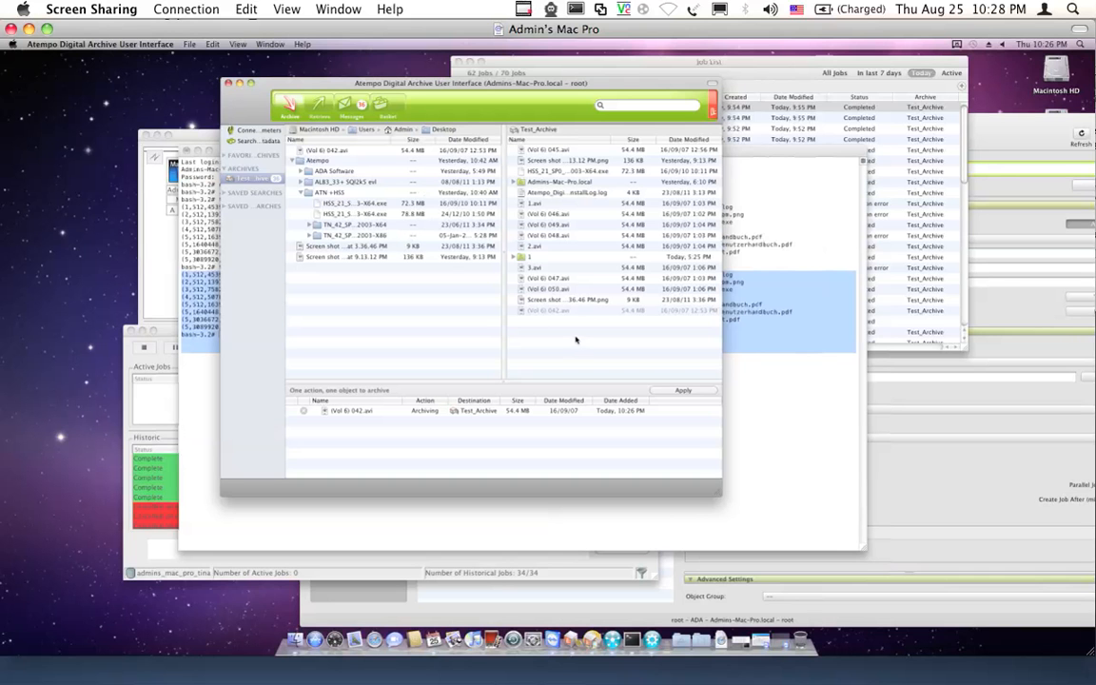
{"action": "left_click", "coordinate": [672, 391]}
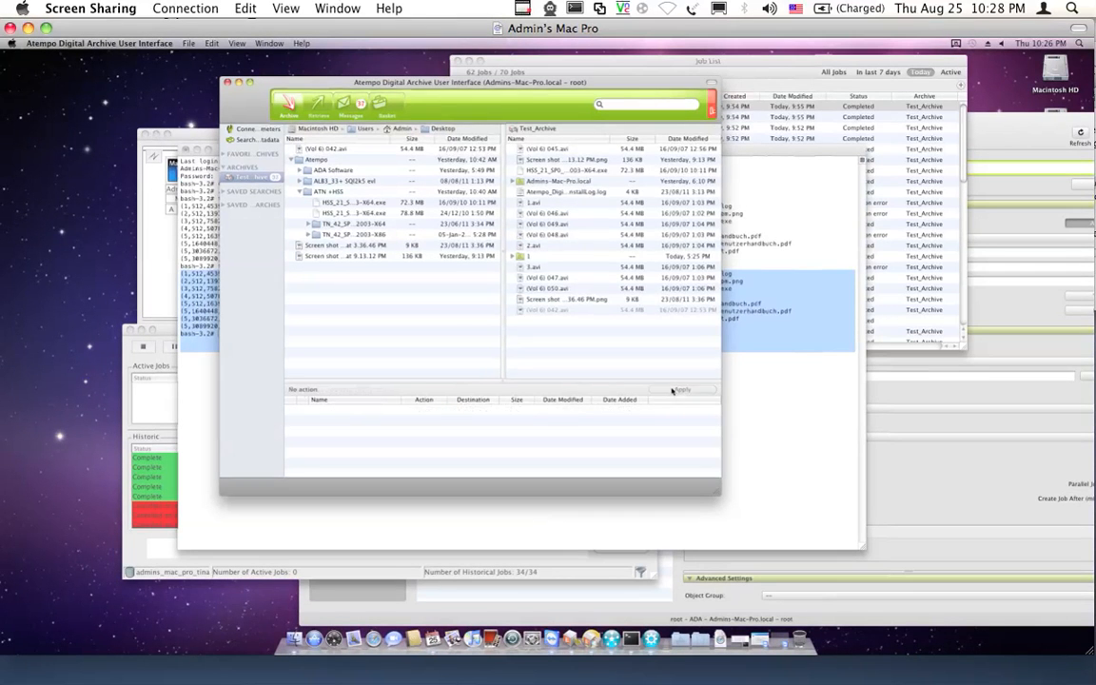
- Uncover the Job List, select the newest archiving job there and bring the Job Manager forward to monitor it
{"action": "left_click_drag", "start_coordinate": [411, 92], "coordinate": [673, 146]}
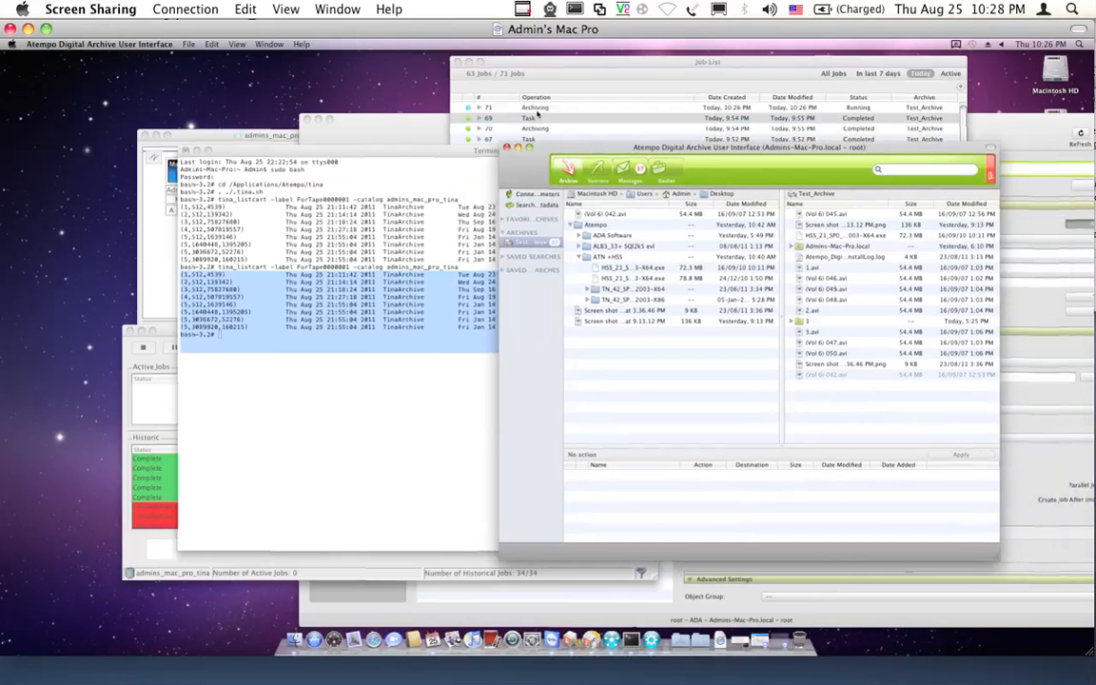
{"action": "left_click", "coordinate": [535, 117]}
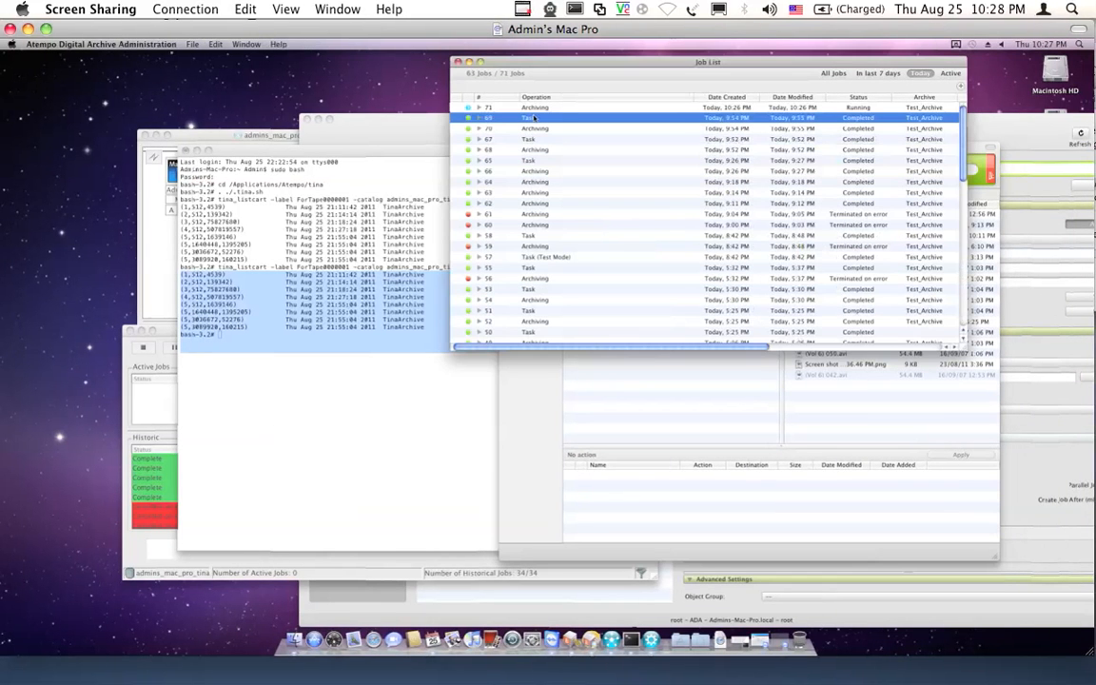
{"action": "left_click", "coordinate": [534, 108]}
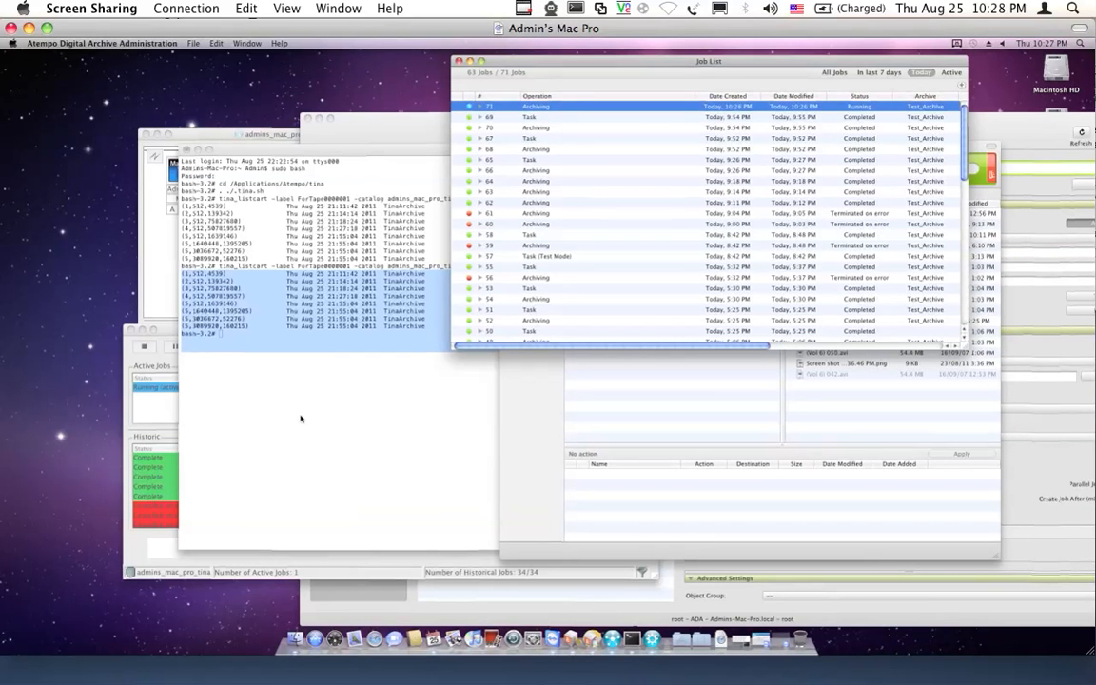
{"action": "left_click", "coordinate": [162, 402]}
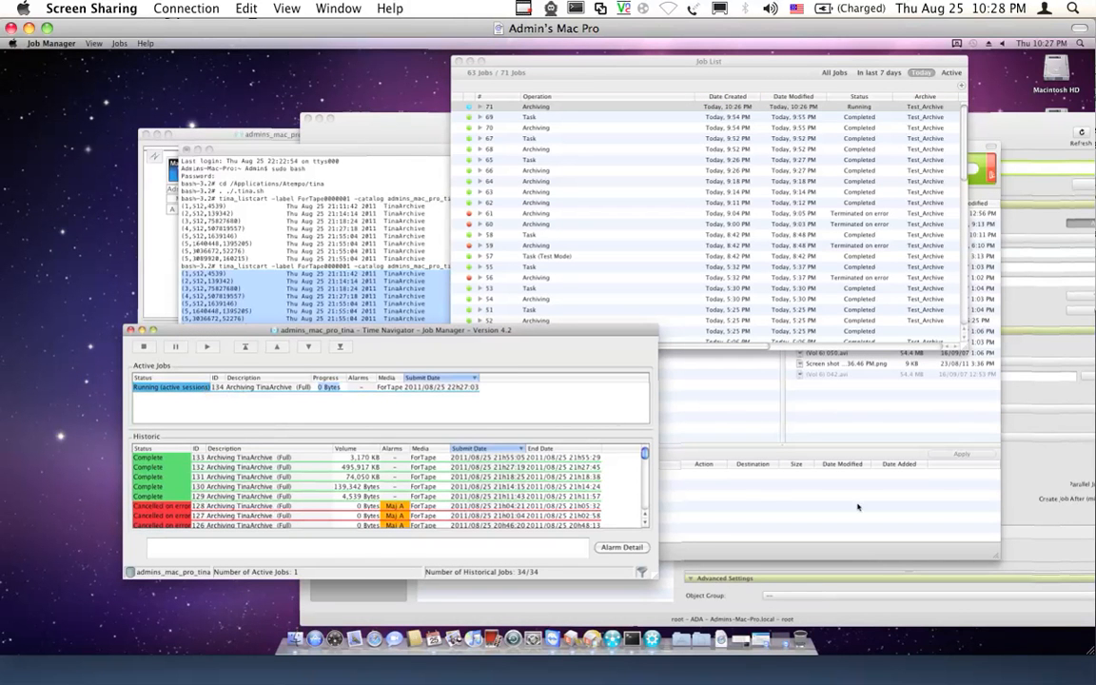
- Move the Job List clear of the Job Manager and minimize the Atempo Digital Archive Administration window
{"action": "left_click_drag", "start_coordinate": [650, 65], "coordinate": [253, 59]}
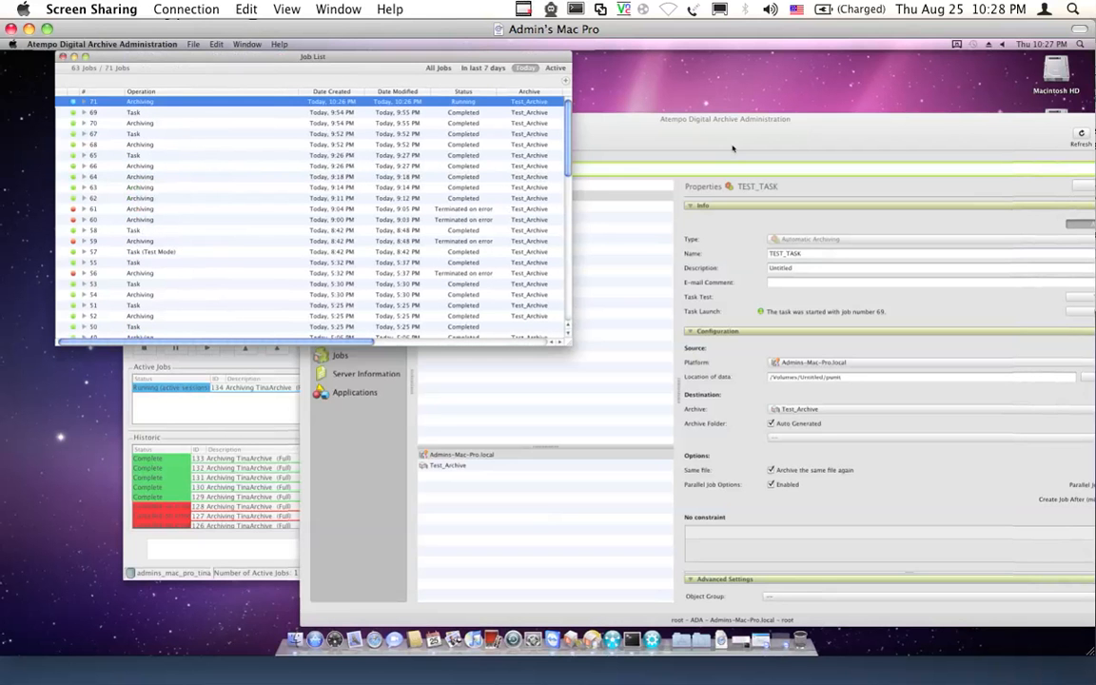
{"action": "left_click", "coordinate": [727, 141]}
{"action": "left_click", "coordinate": [319, 119]}
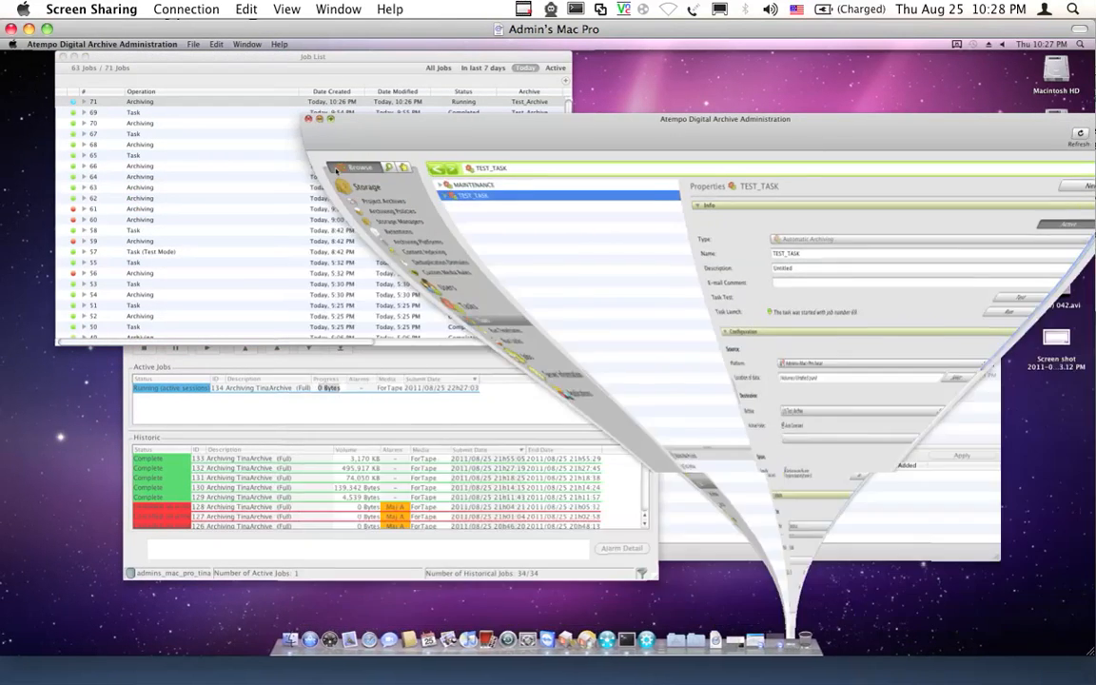